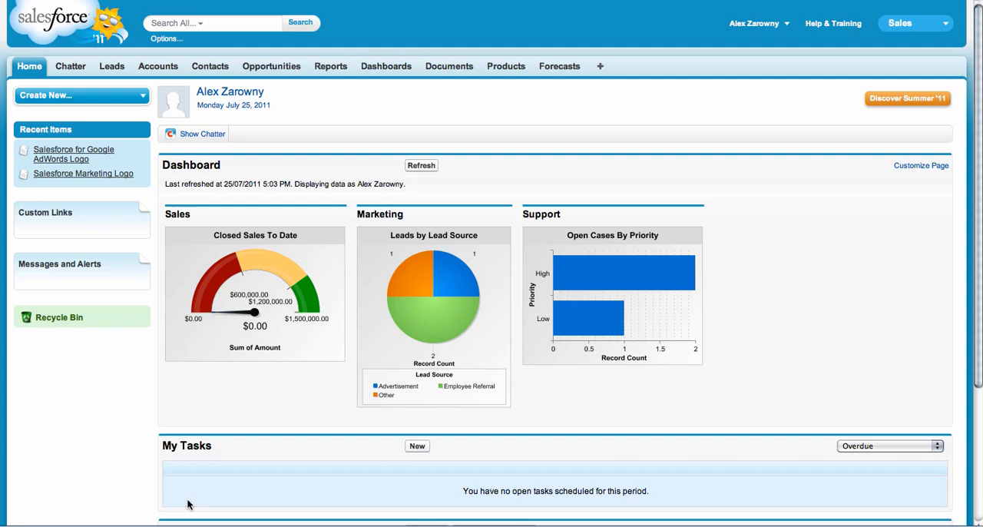
Open the record types setup page for the Opportunities object in the app setup.
left_click(757, 30)
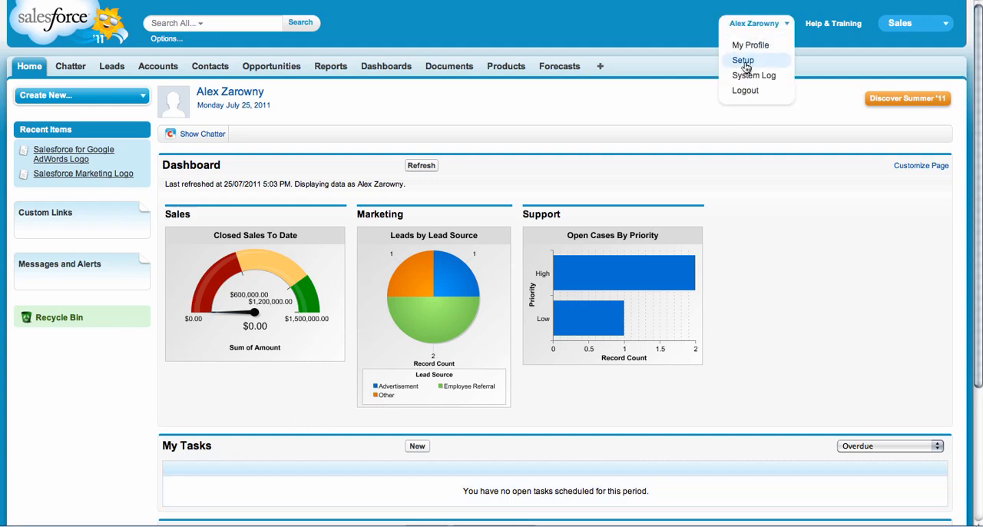
left_click(743, 61)
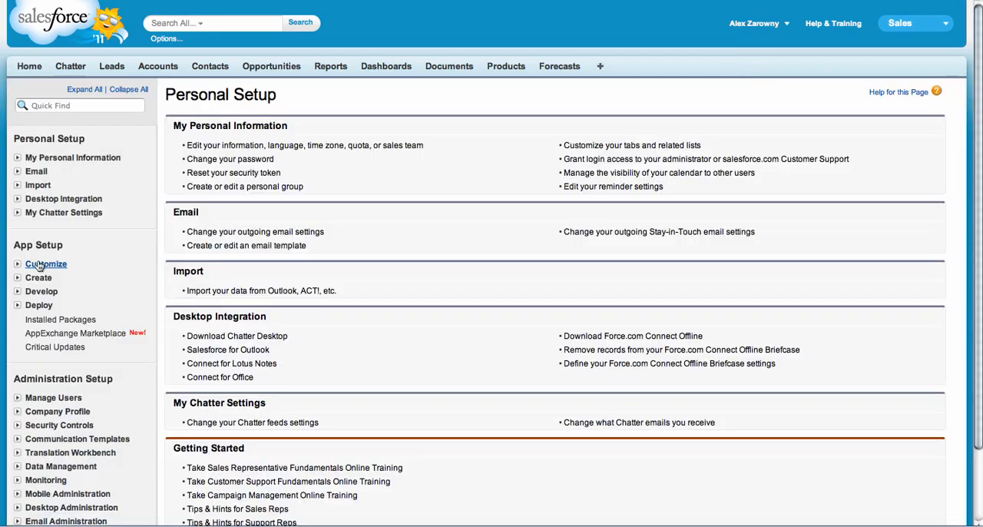
left_click(17, 264)
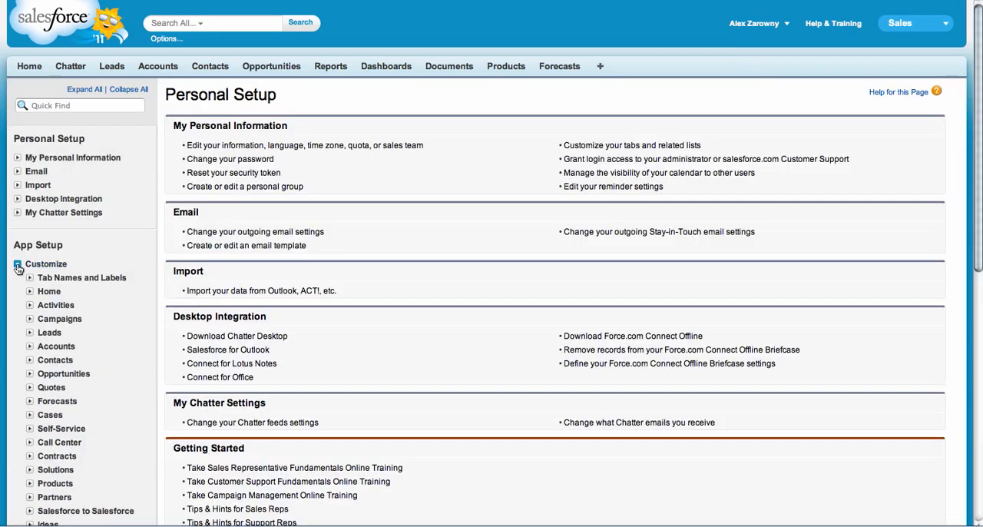
left_click(29, 375)
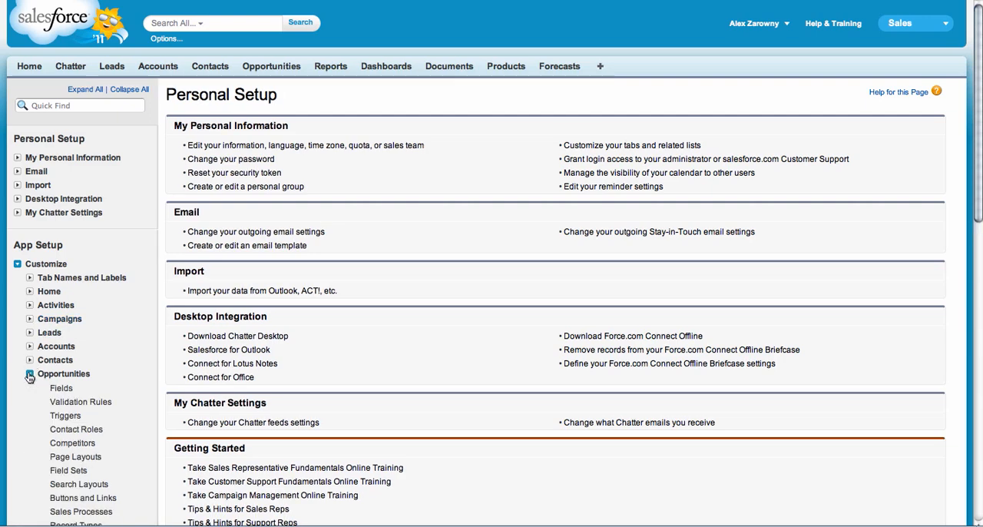
scroll(29, 376, "down", 3)
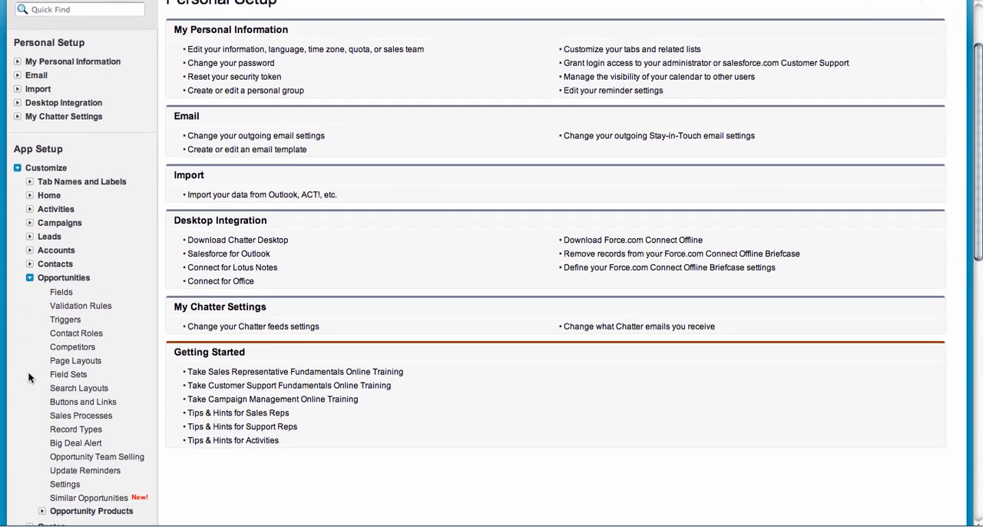
left_click_drag(111, 408, 48, 411)
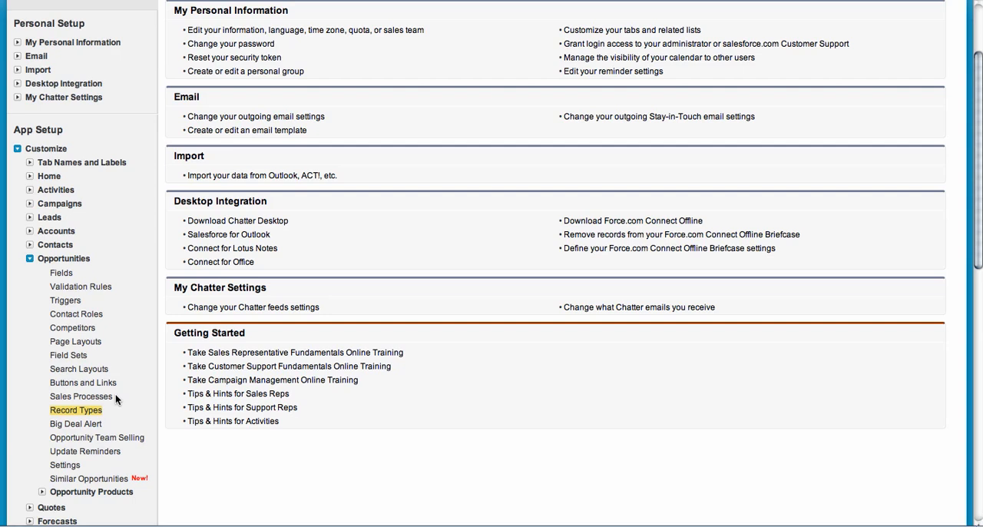
left_click(75, 411)
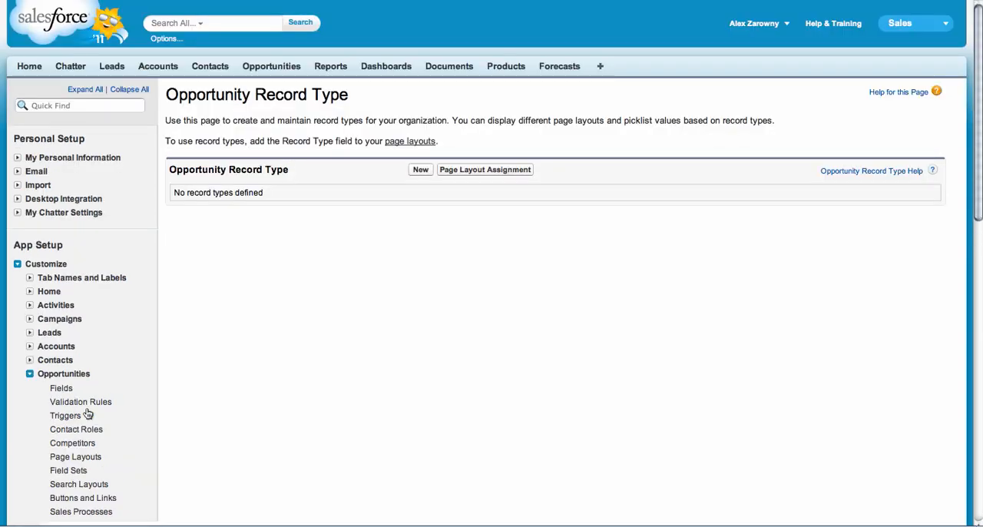
Start a new opportunity record type and go on to the sales process page it requires.
left_click(420, 171)
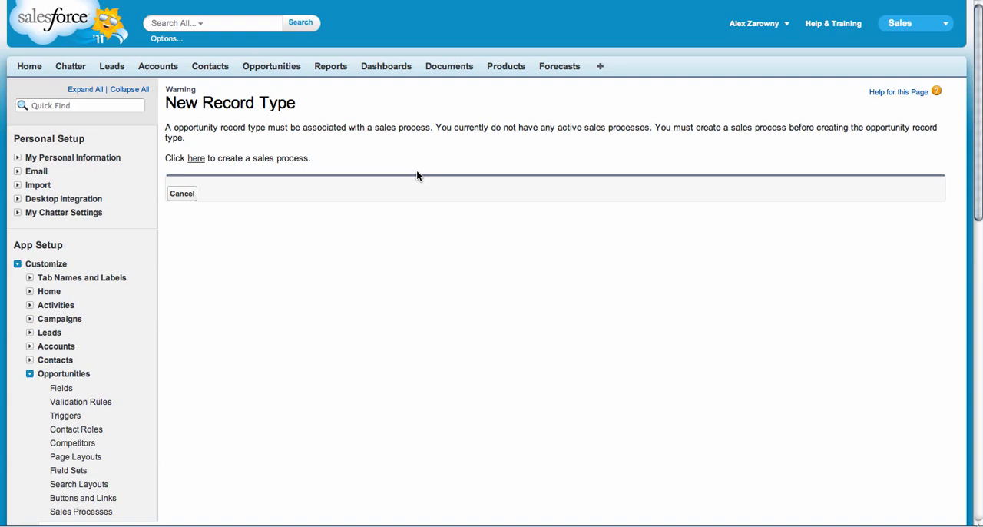
left_click(196, 159)
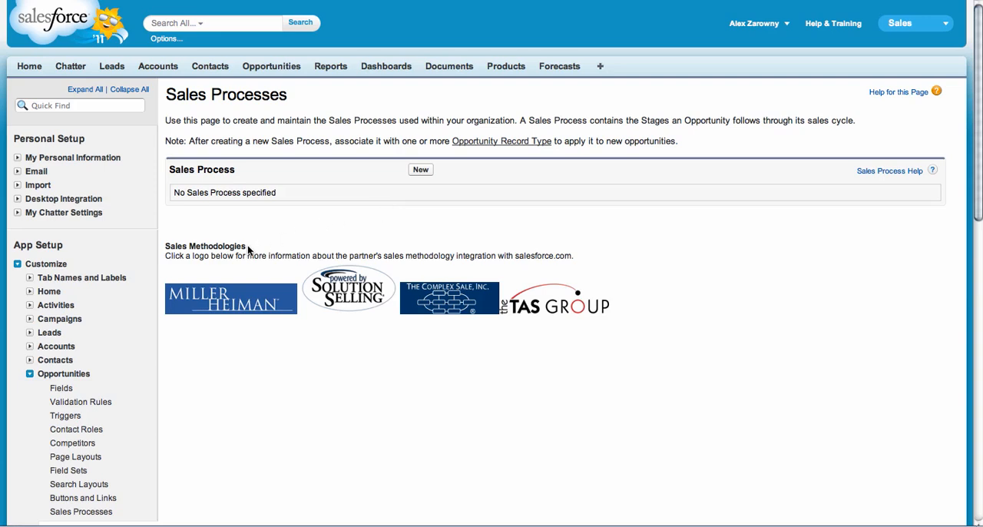
left_click_drag(248, 245, 165, 247)
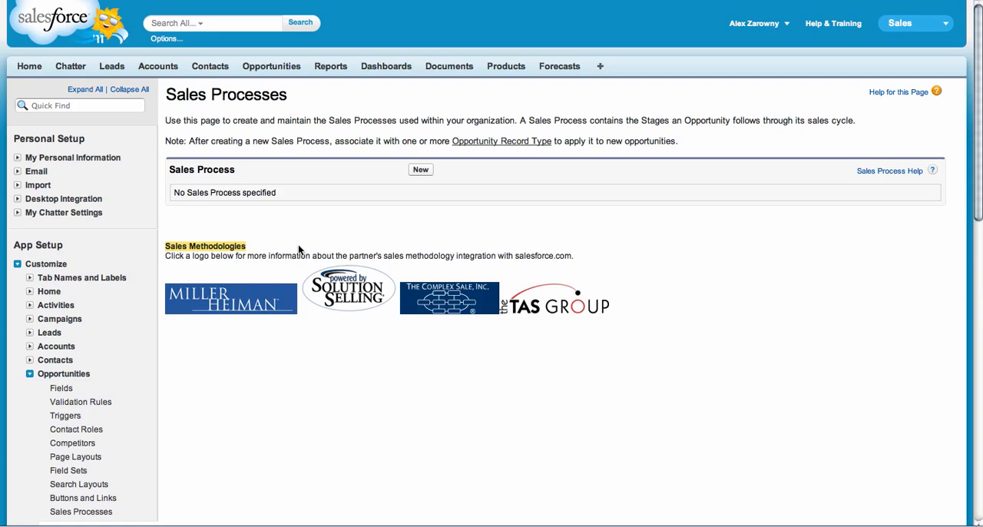
Create a sales process named New Opp Process based on the Master process, leaving the description blank.
left_click(421, 171)
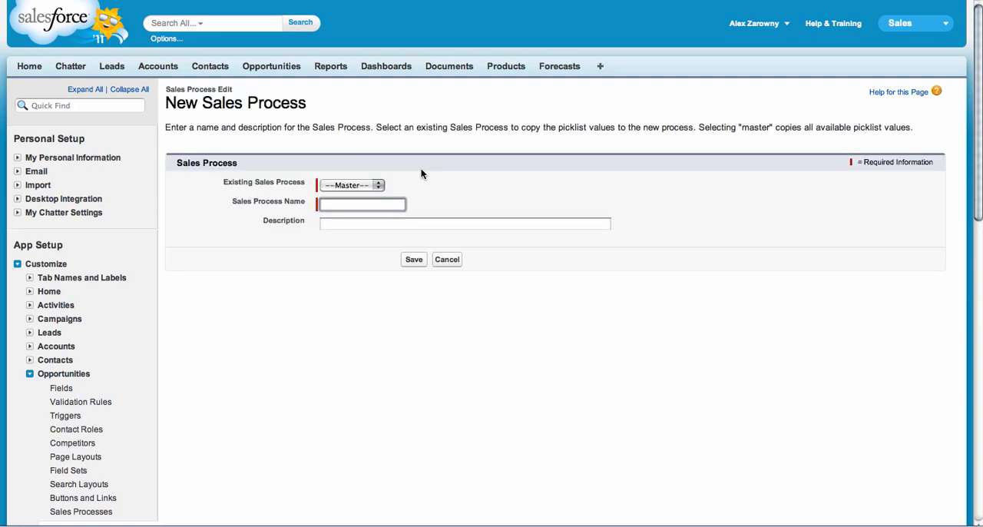
type("New Opp Process")
key("Tab")
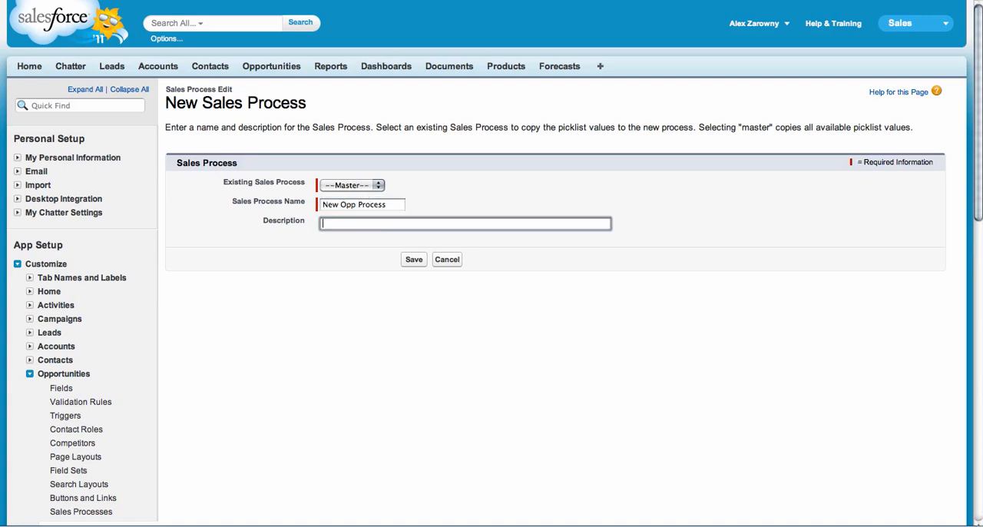
left_click(412, 261)
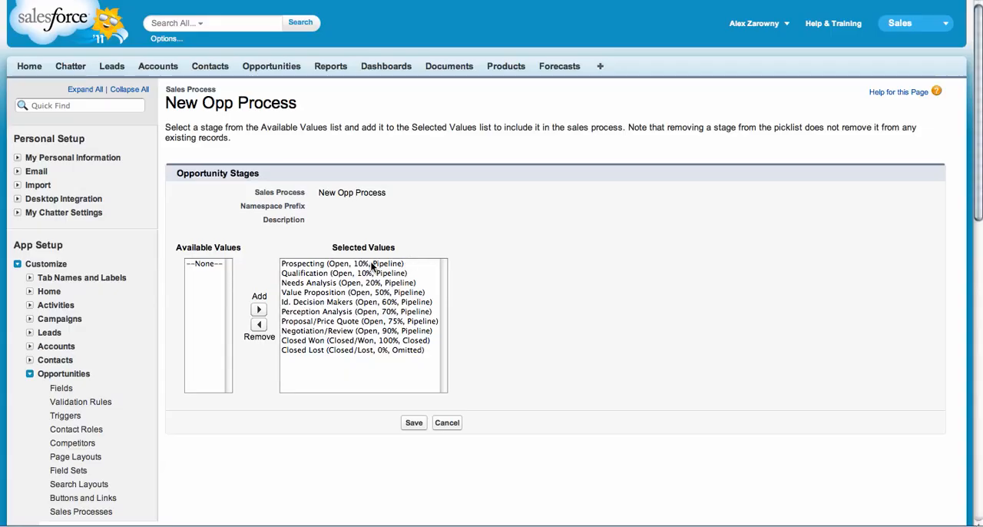
Keep all stages from Prospecting to Closed Lost in New Opp Process and save it.
left_click(372, 265)
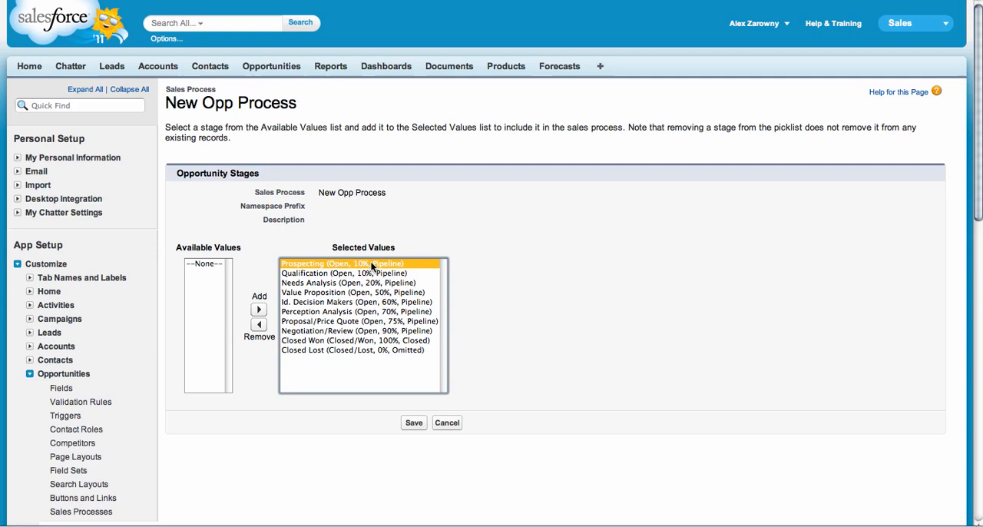
left_click(348, 350, "shift")
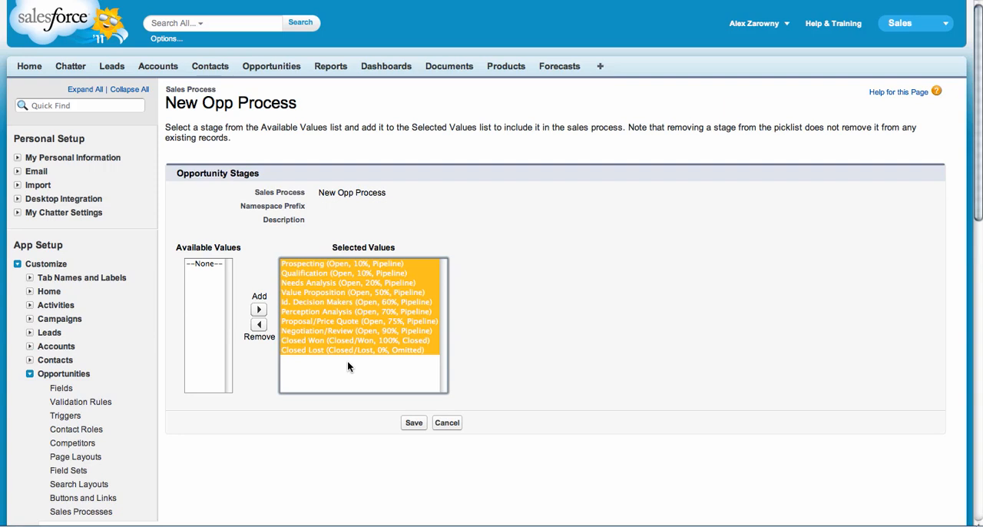
left_click(412, 425)
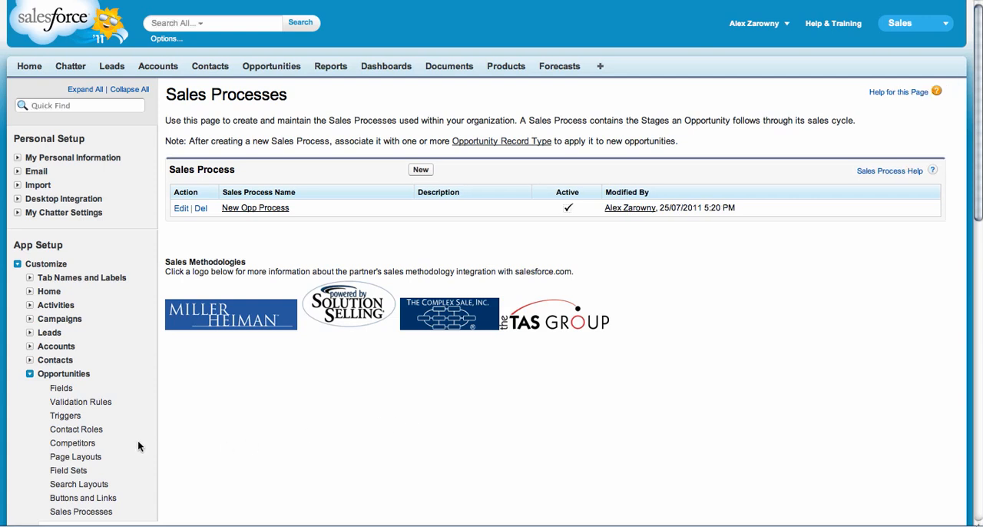
Start a new opportunity record type based on Master and label it New Rec Type.
scroll(138, 445, "down", 1)
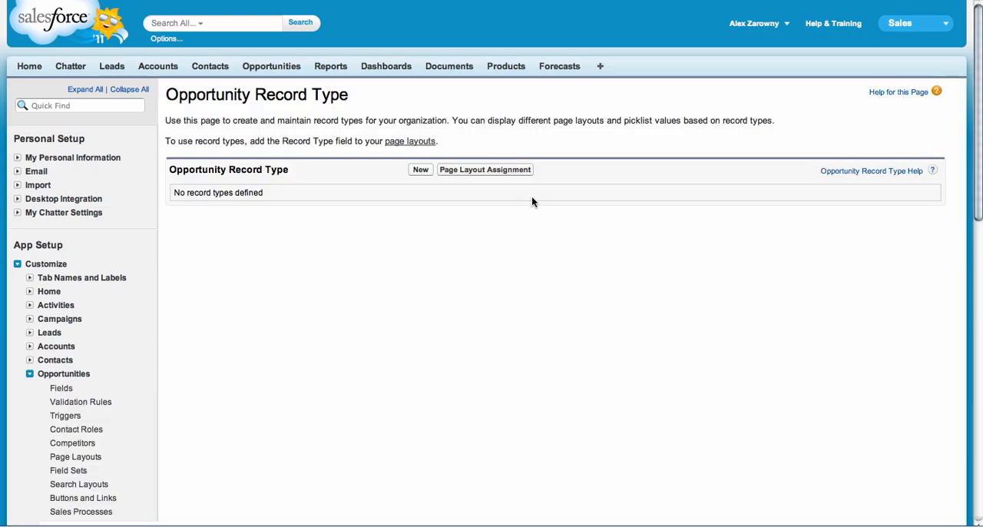
left_click(420, 171)
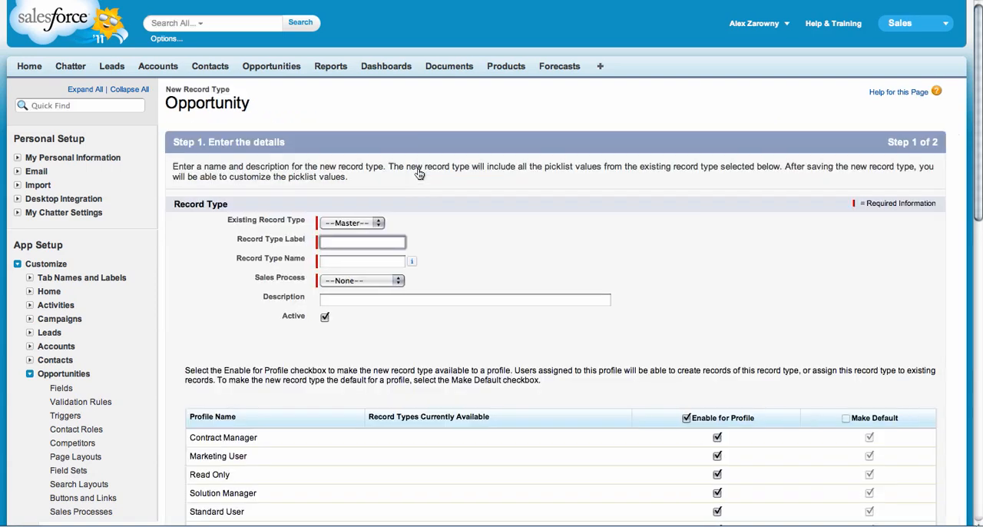
left_click(378, 224)
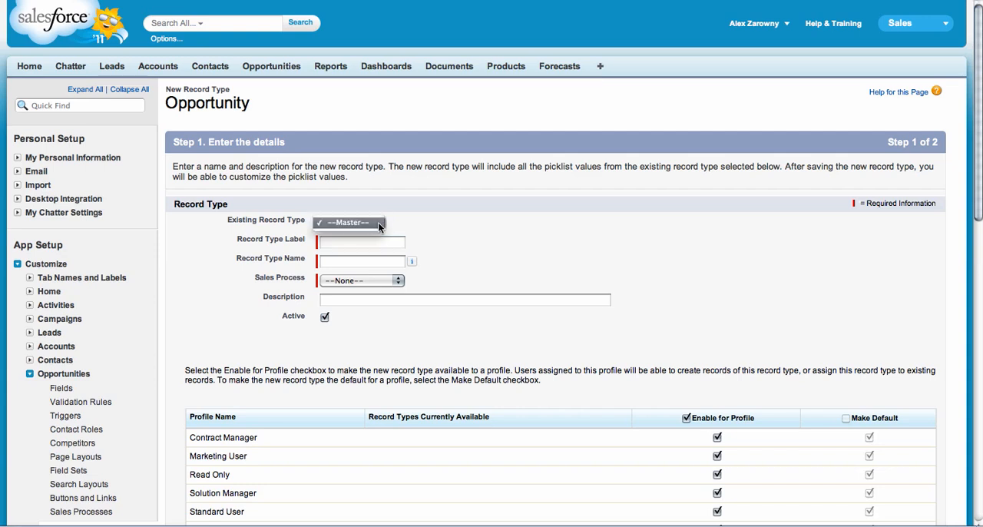
left_click(417, 228)
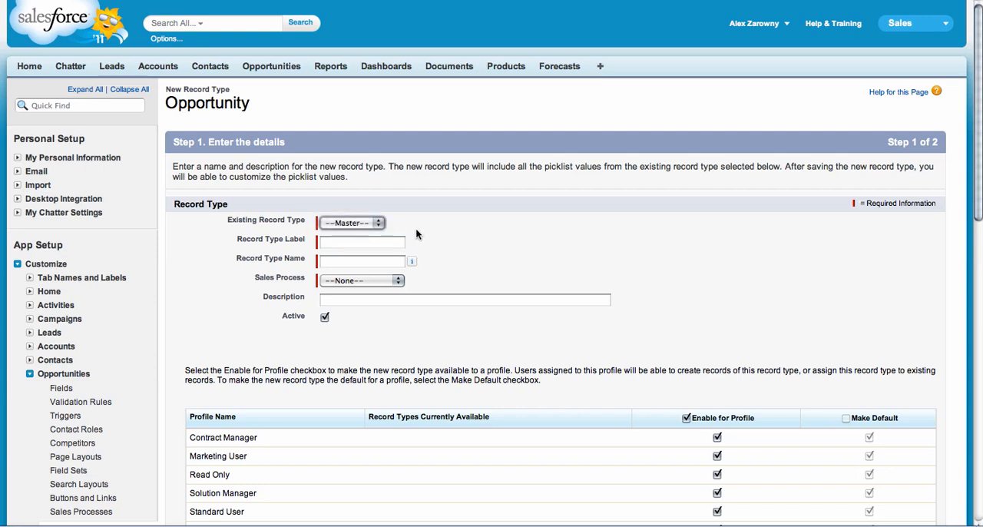
left_click(384, 242)
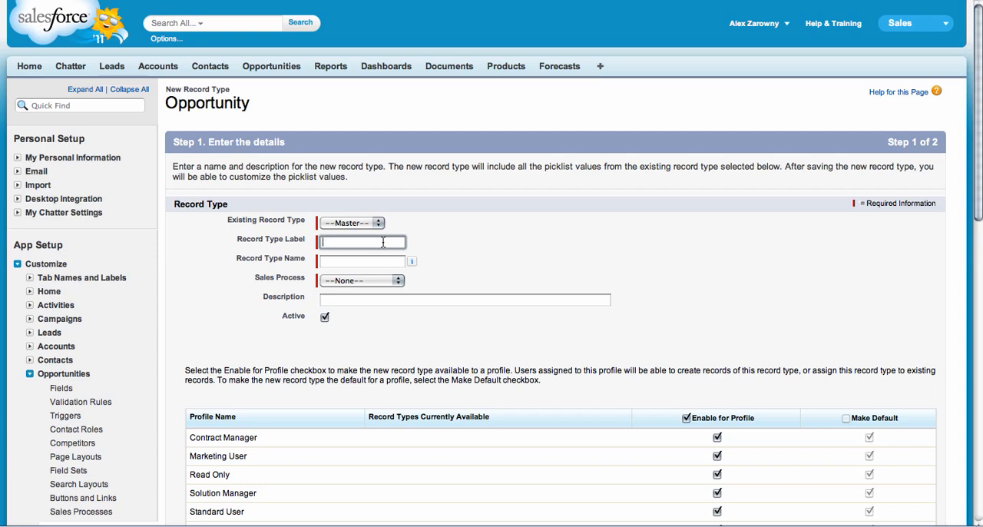
type("New Rec Type")
key("Tab")
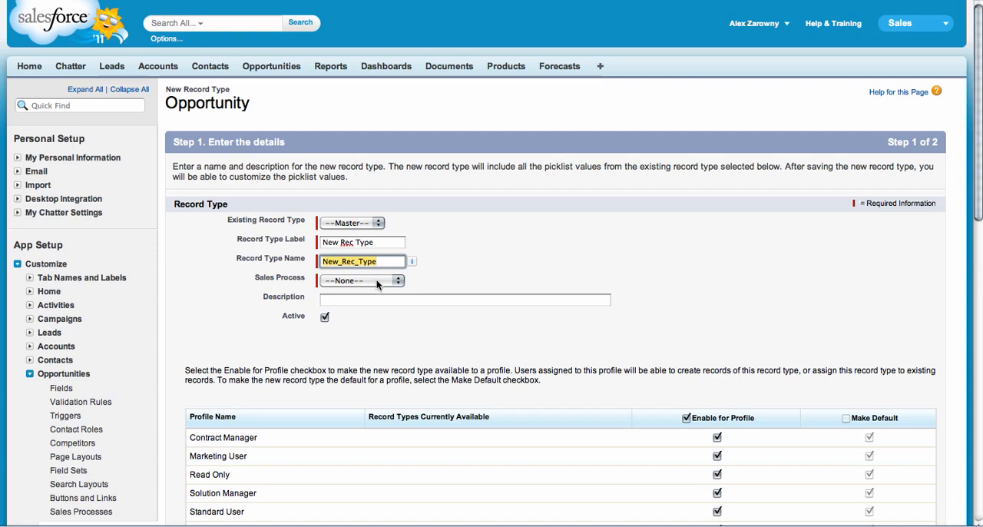
Assign New Opp Process as the record type's sales process and continue with all profiles enabled.
left_click(377, 282)
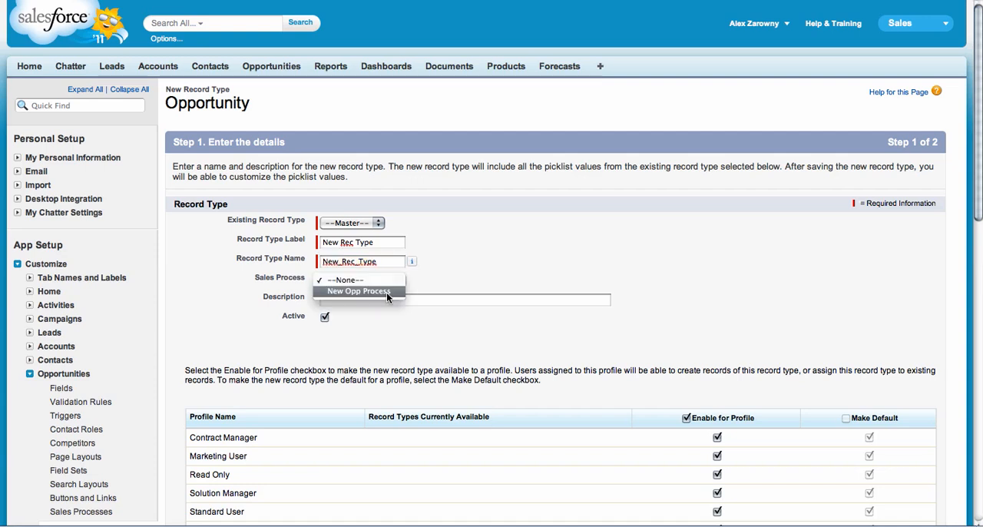
left_click(386, 291)
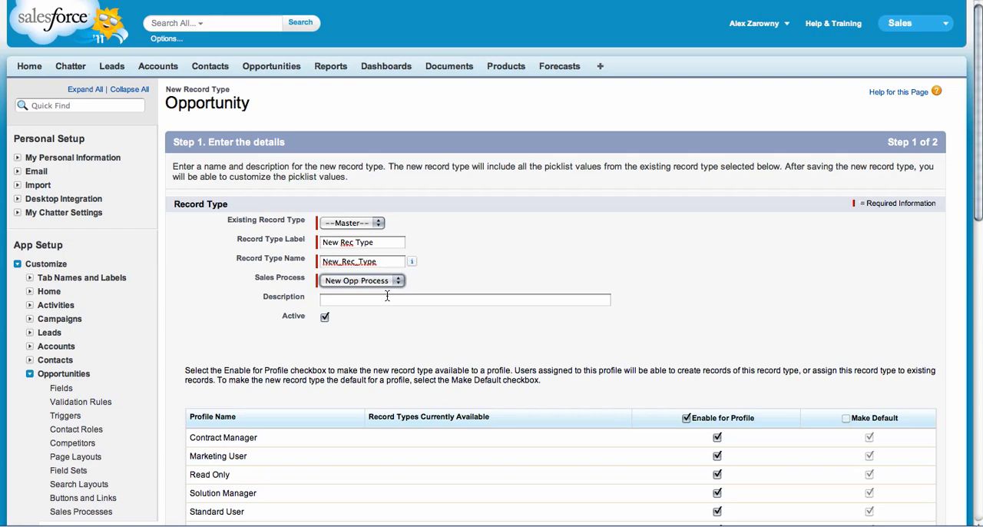
scroll(387, 296, "down", 4)
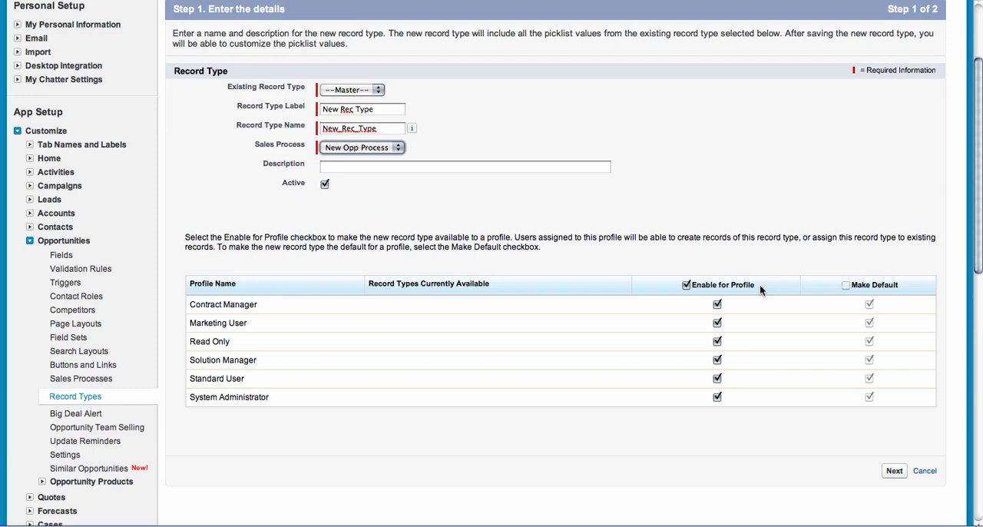
left_click(895, 472)
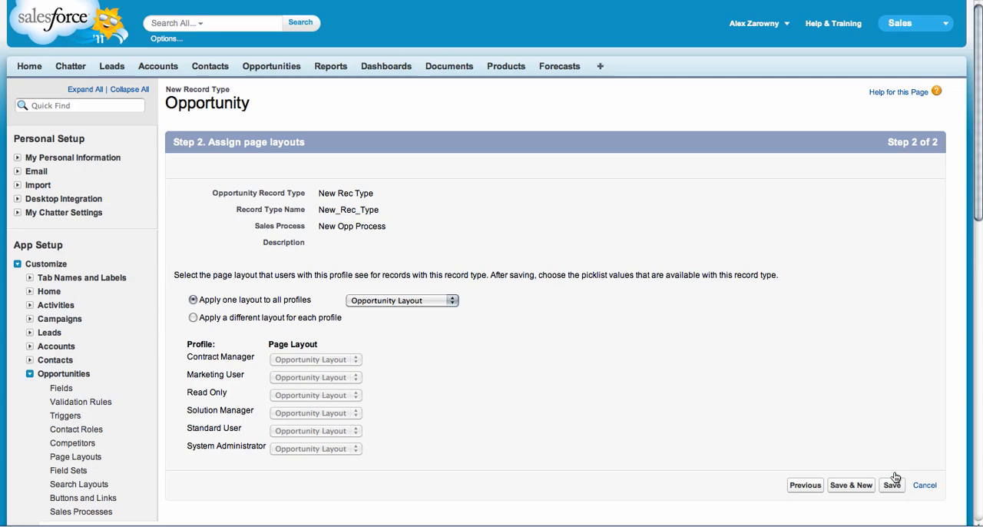
Apply Opportunity Layout to all profiles, then save New Rec Type and start another record type.
left_click(447, 302)
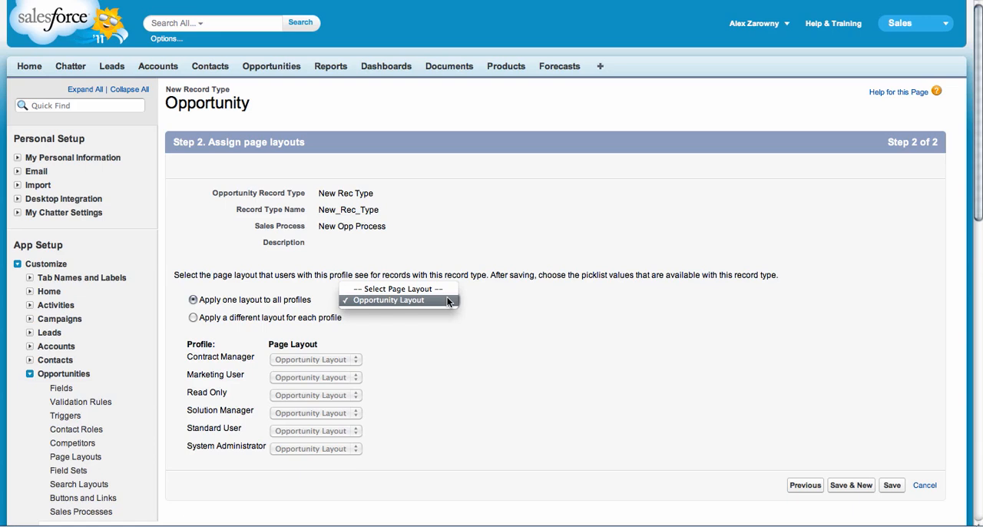
left_click(447, 300)
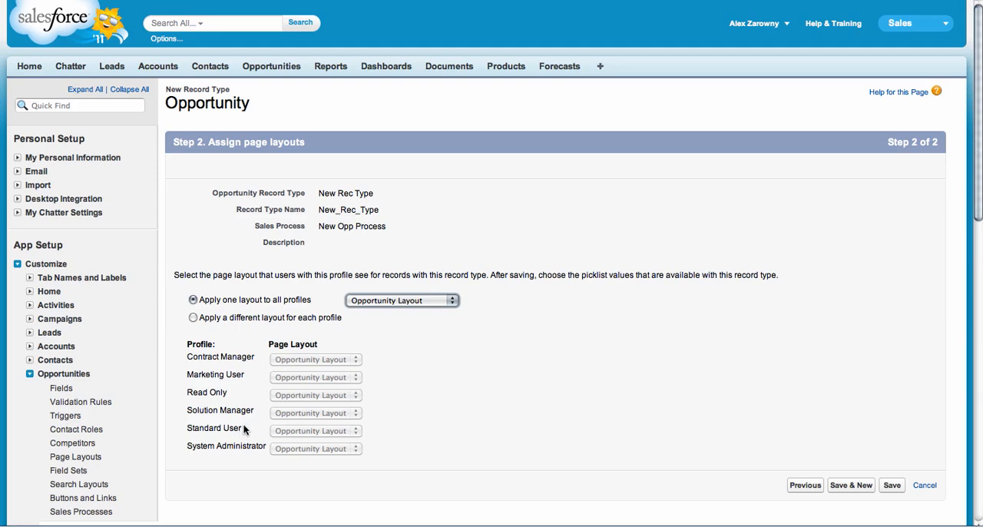
left_click(856, 487)
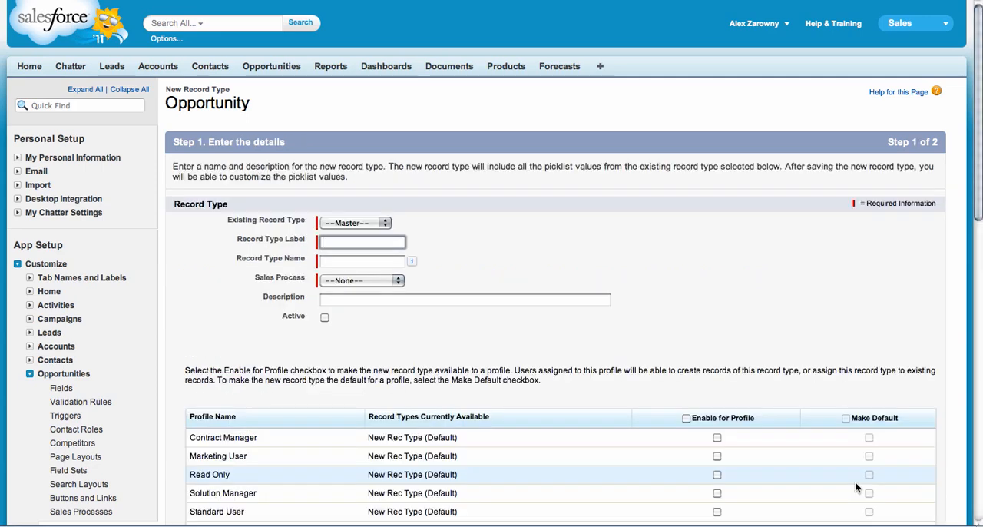
Label the second record type Rec Type 2, make it active for all profiles and submit the details.
type("Rec Type 2")
key("Tab")
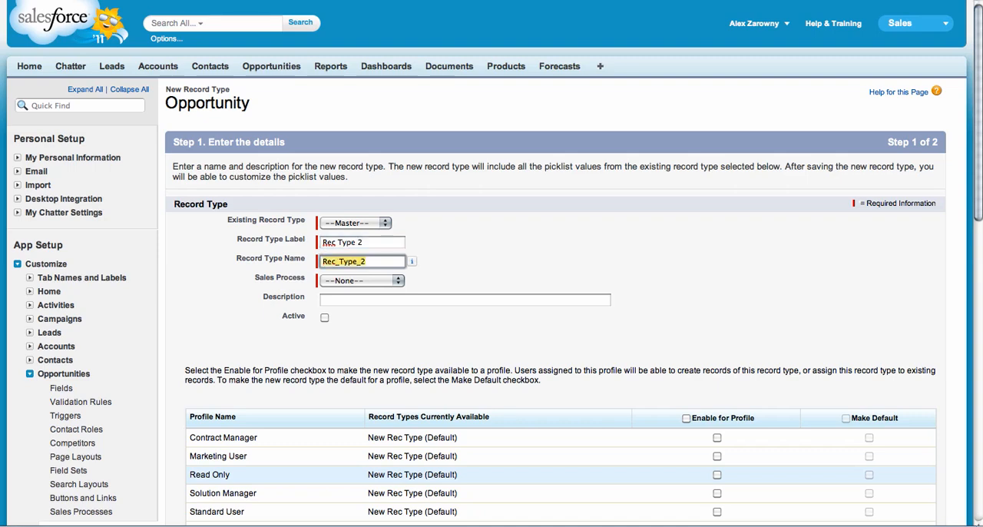
left_click(686, 418)
scroll(772, 331, "down", 5)
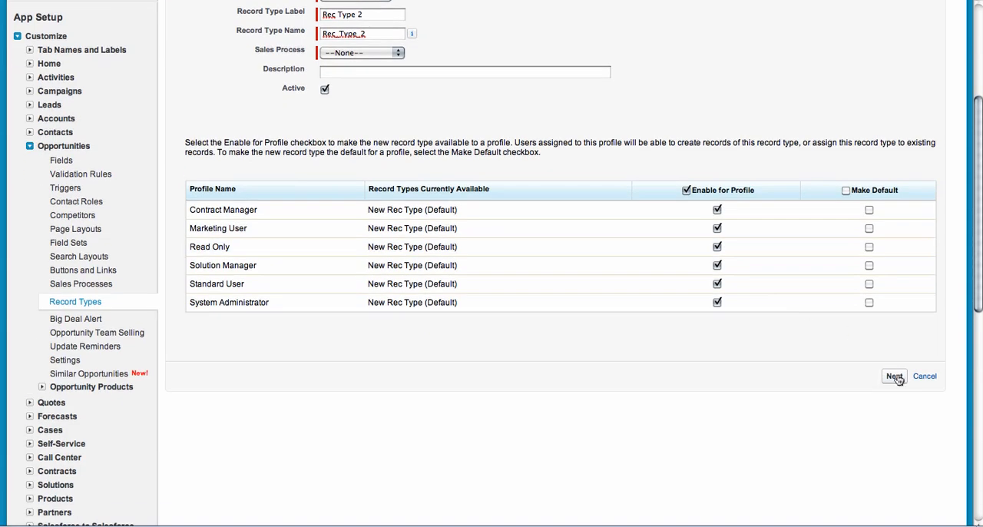
left_click(895, 377)
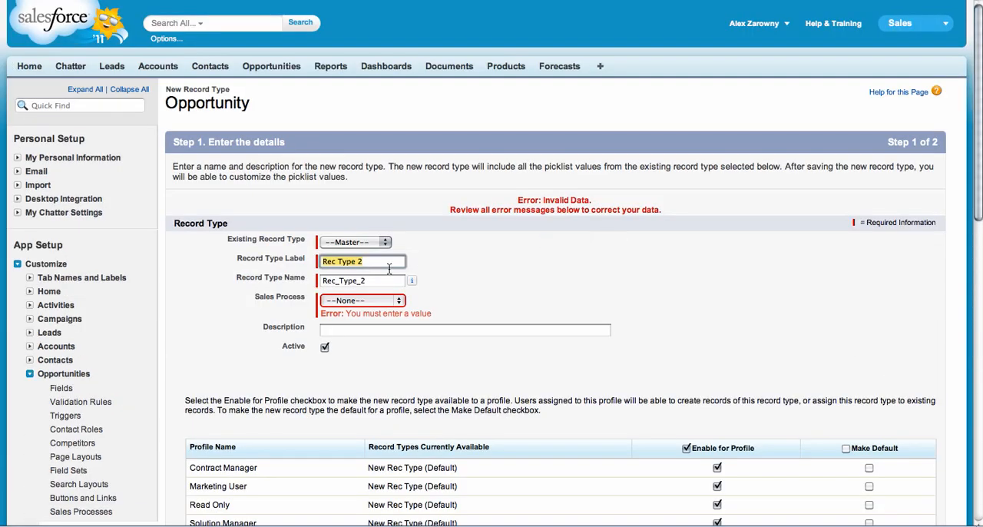
Set the sales process of Rec Type 2 to New Opp Process and continue to the page layout assignment.
left_click(366, 300)
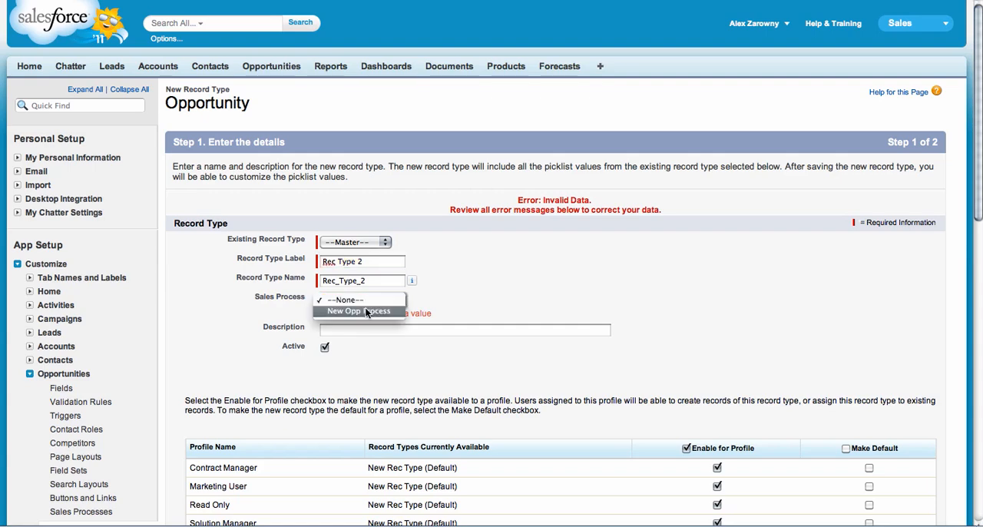
left_click(365, 309)
scroll(667, 275, "down", 10)
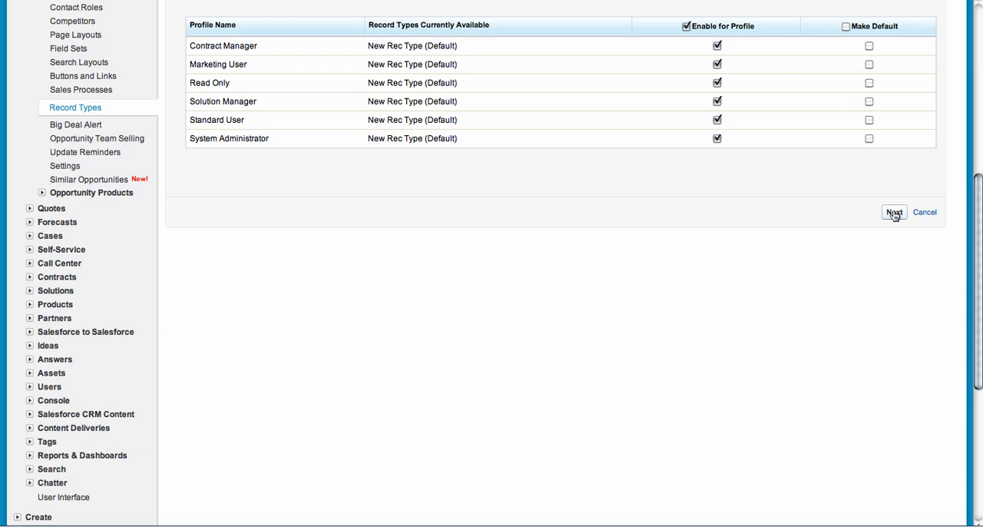
left_click(895, 212)
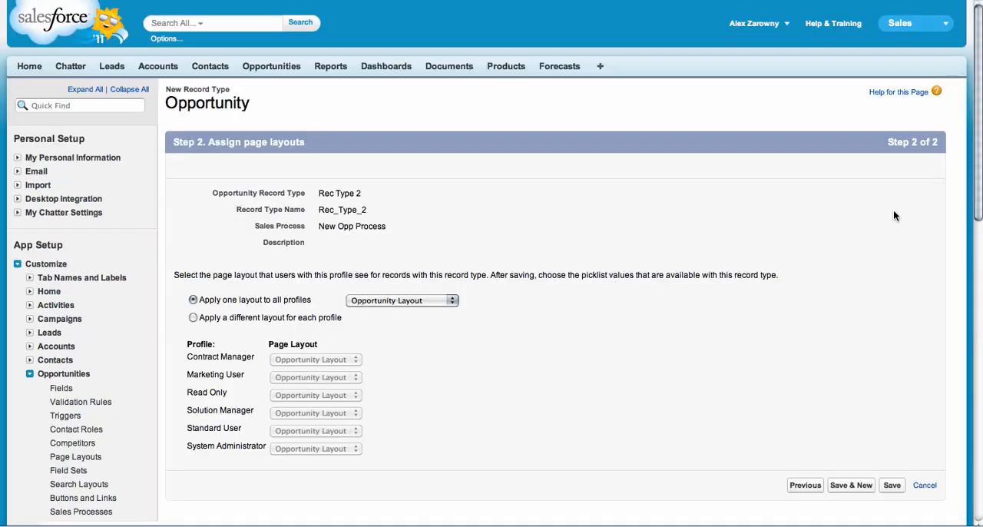
Save Rec Type 2 and create an opportunity page layout named New Record Type Layout without cloning an existing one.
left_click(894, 485)
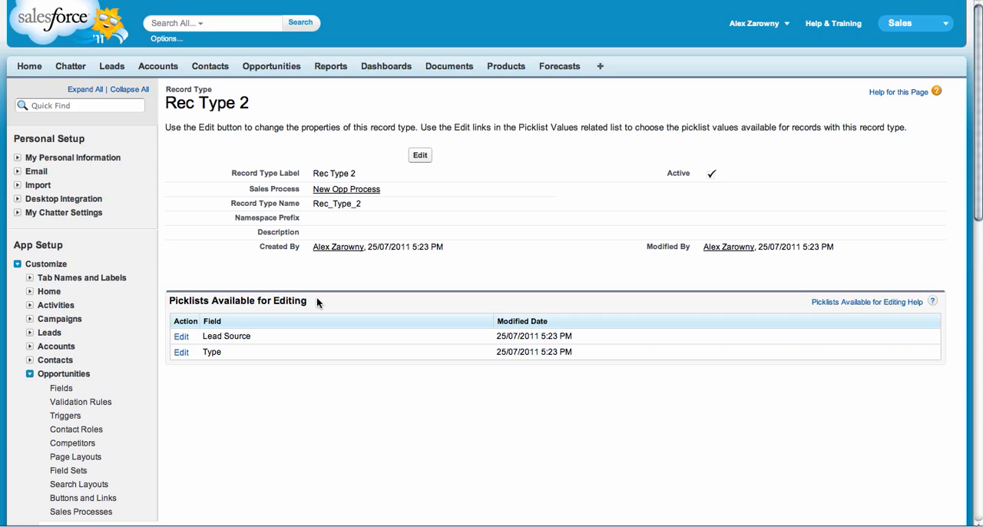
left_click(75, 457)
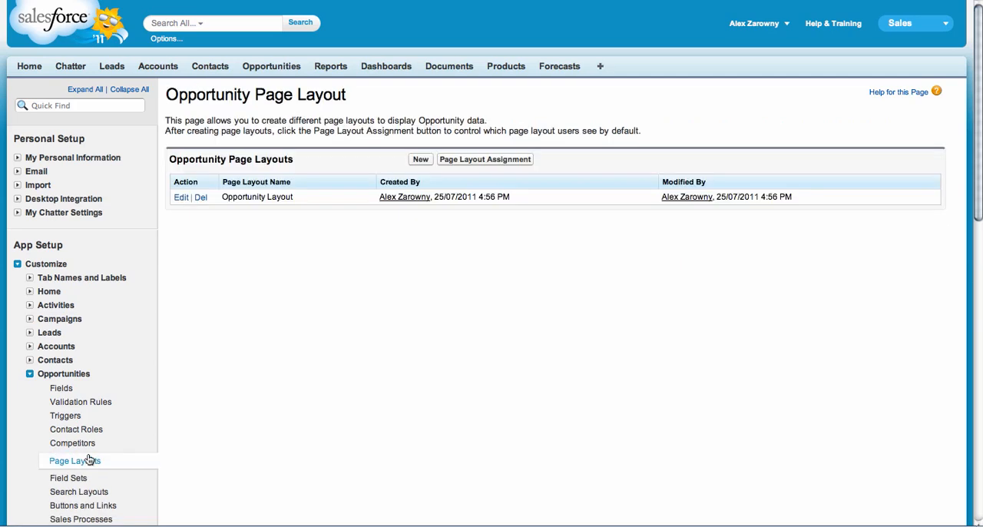
left_click(421, 162)
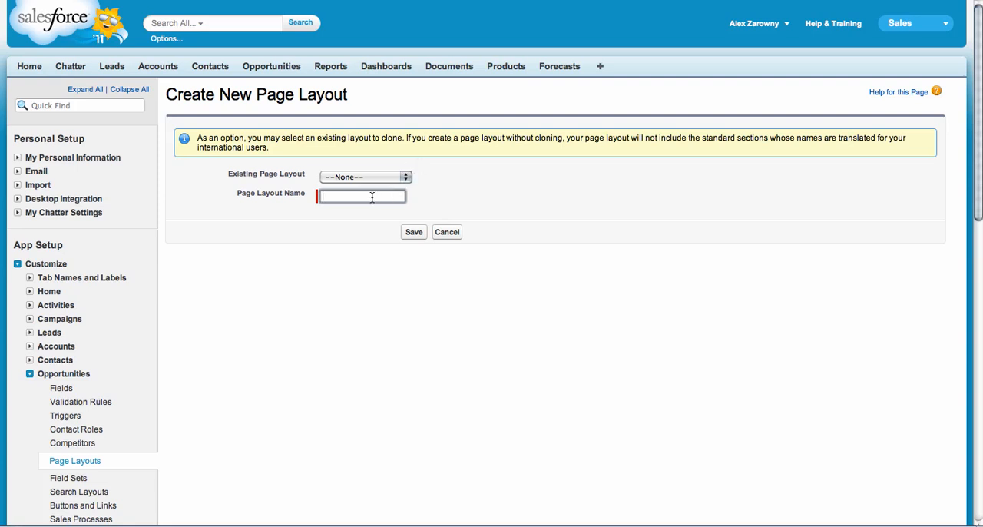
type("New Record Type Layout")
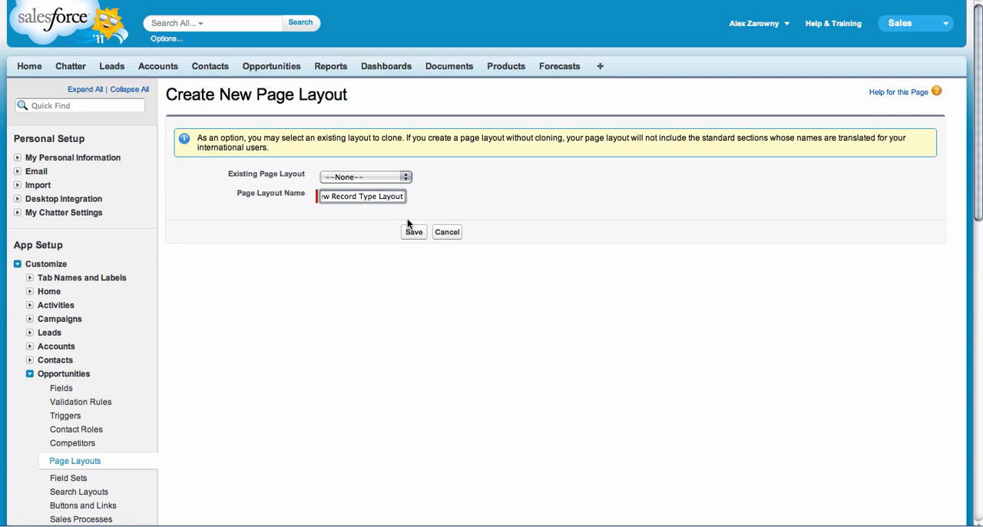
left_click(413, 232)
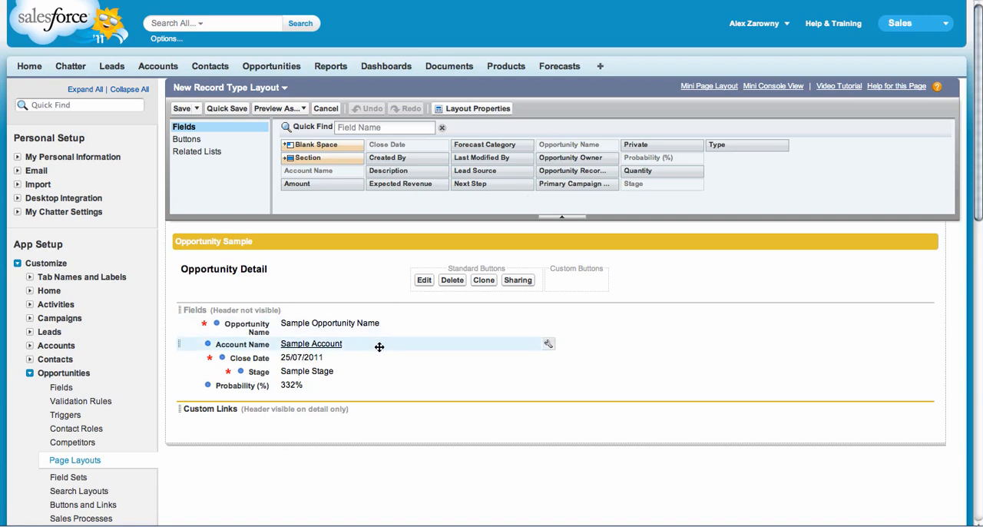
Add the Created By and Next Step fields to the empty second column of New Record Type Layout and save it.
left_click_drag(401, 157, 619, 324)
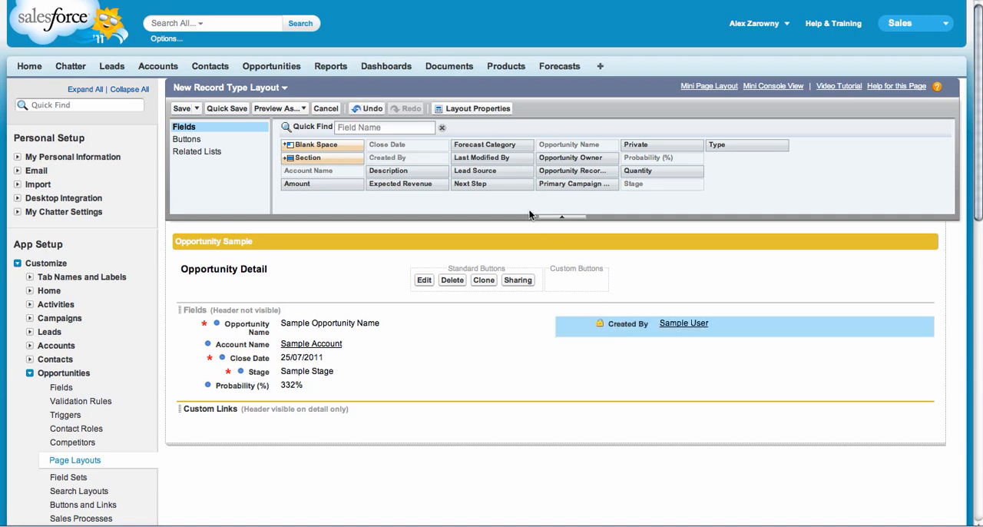
left_click_drag(504, 189, 620, 350)
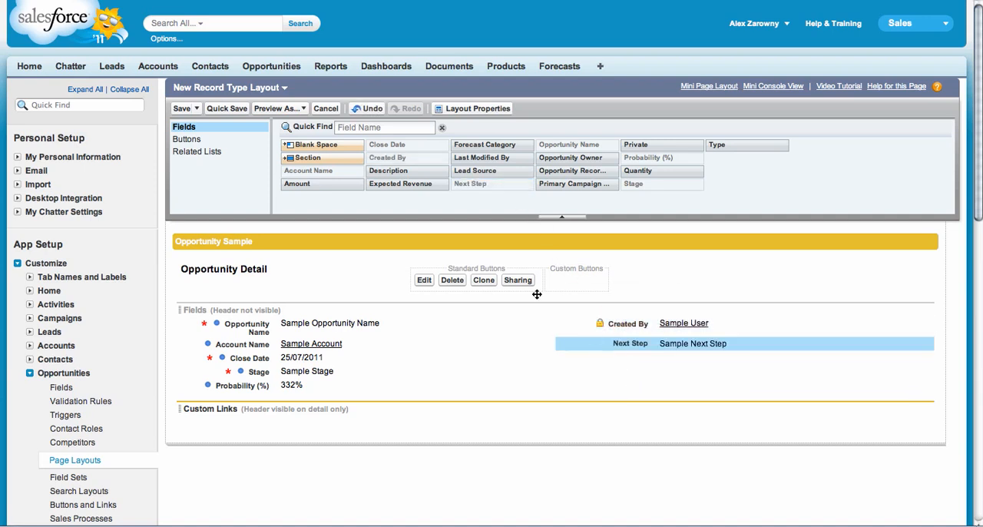
left_click(181, 109)
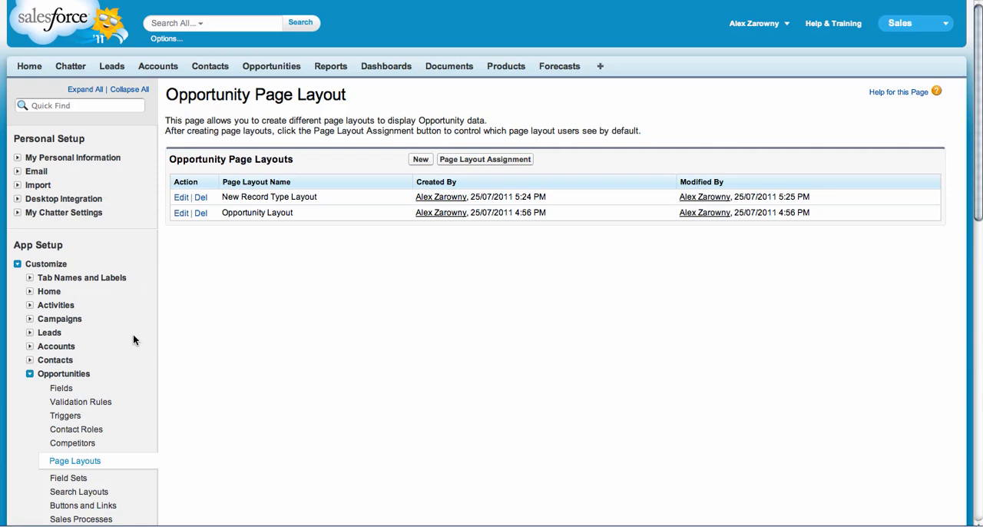
In the opportunity record type assignments, assign New Record Type Layout to Rec Type 2 for all profiles and save.
scroll(138, 377, "down", 1)
scroll(137, 372, "down", 1)
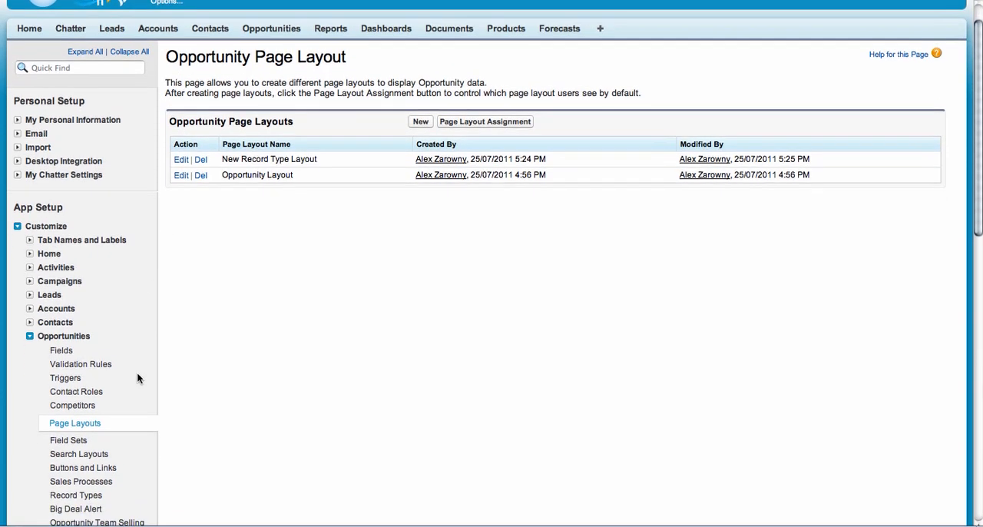
left_click(92, 495)
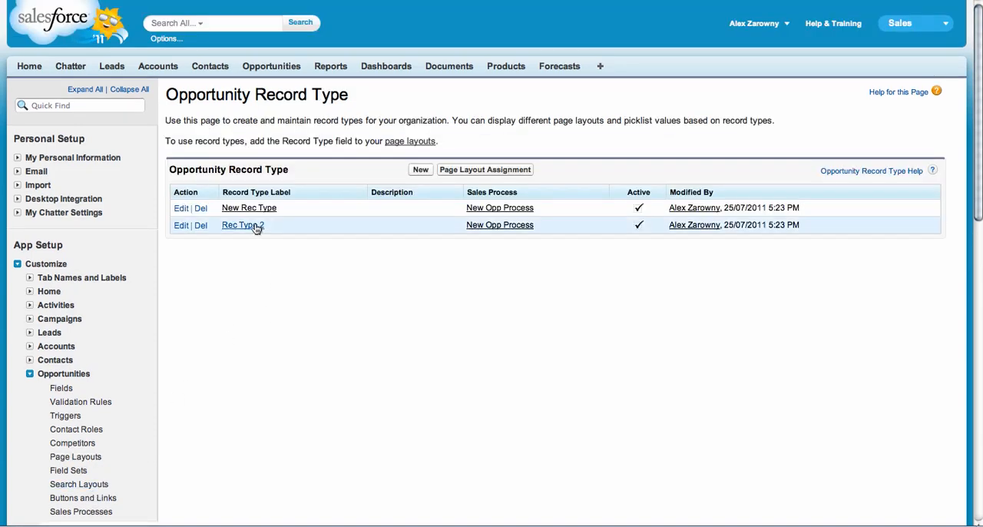
left_click(494, 172)
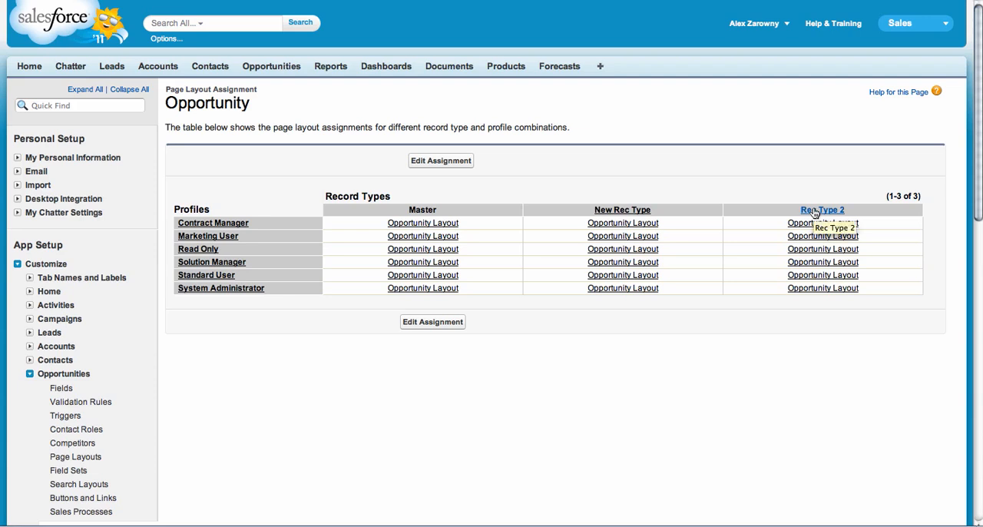
left_click(450, 163)
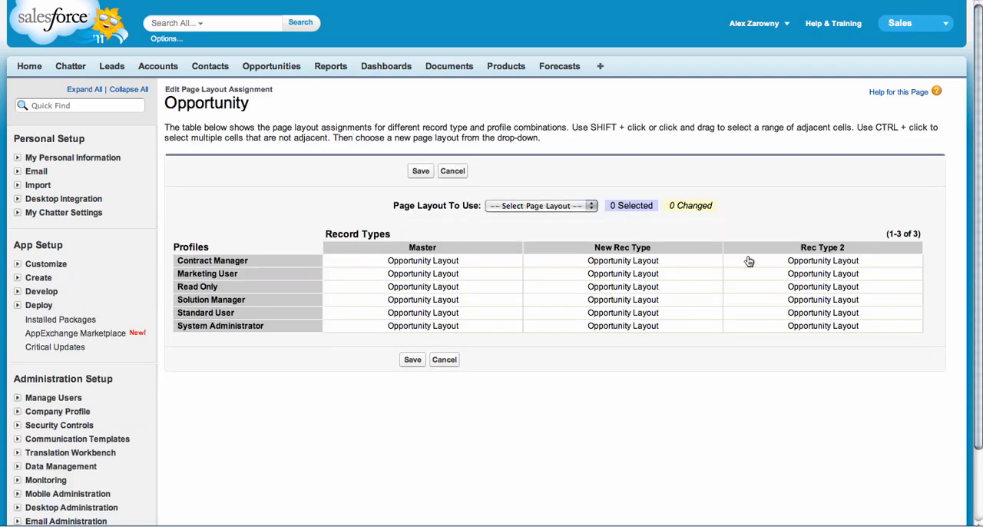
left_click_drag(751, 263, 752, 326)
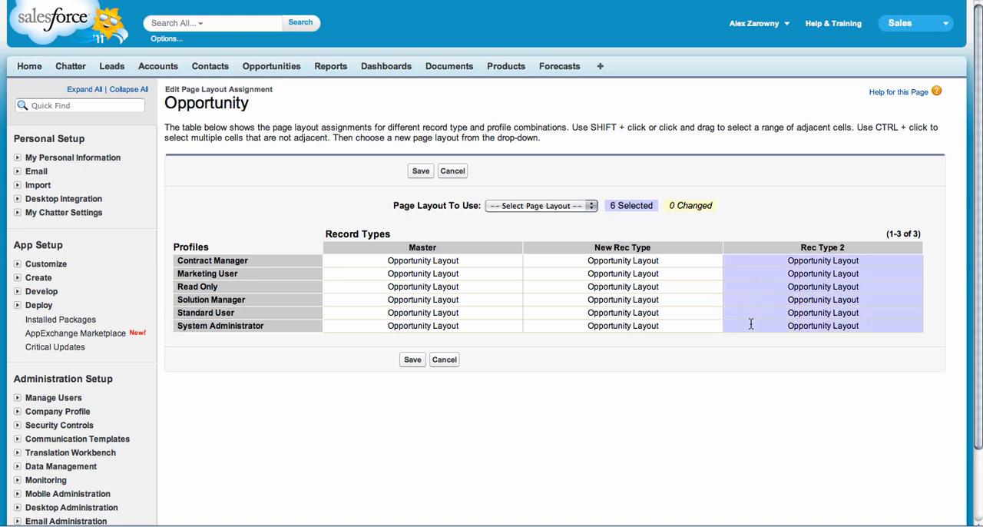
left_click(545, 208)
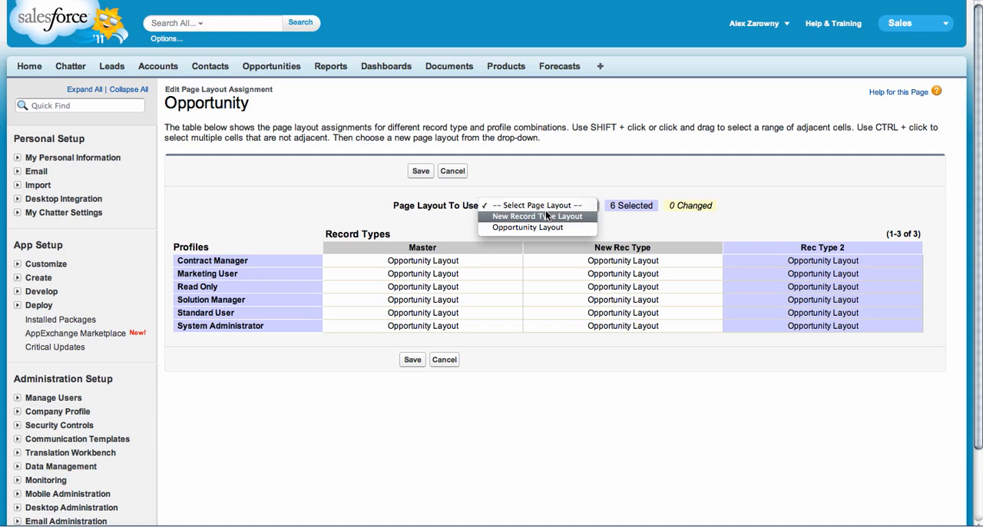
left_click(573, 216)
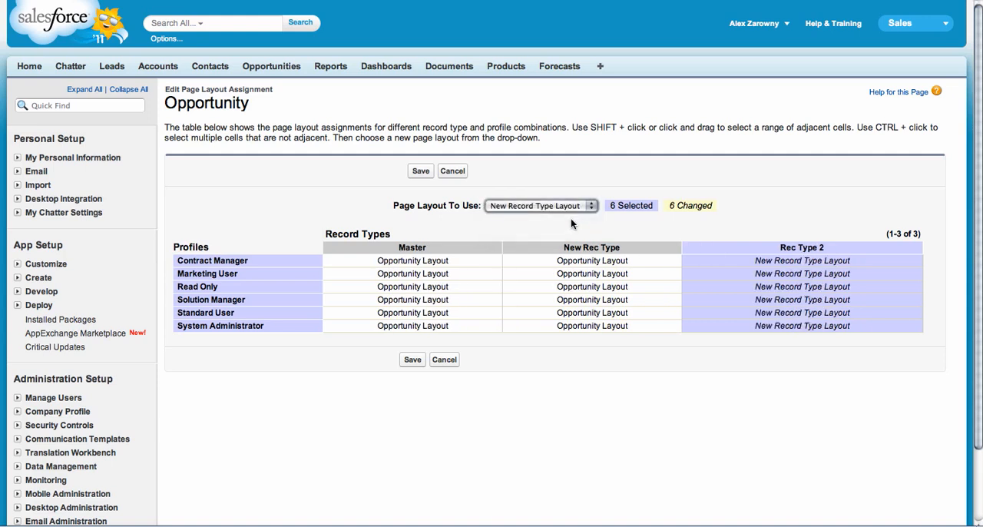
left_click(410, 361)
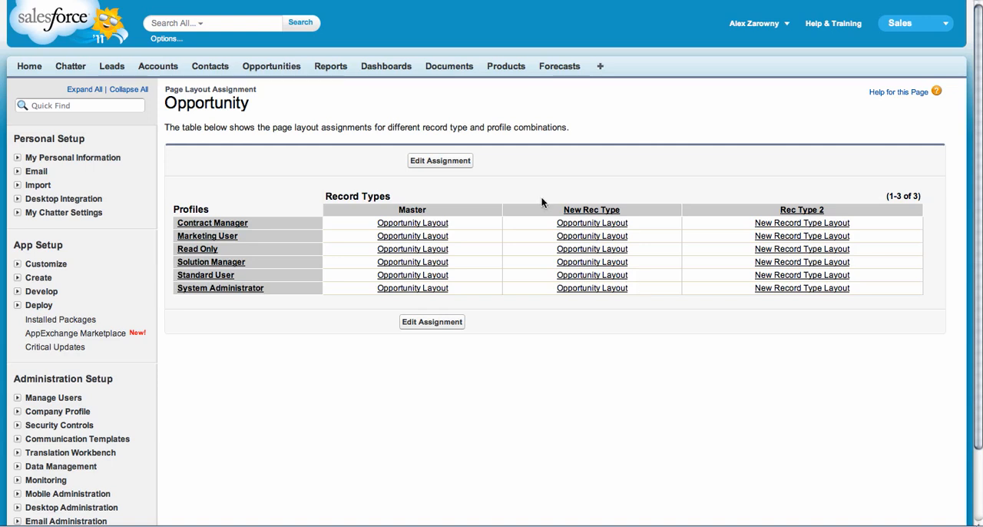
Start a new opportunity with the New Rec Type record type and check which Stage values it offers.
left_click(270, 66)
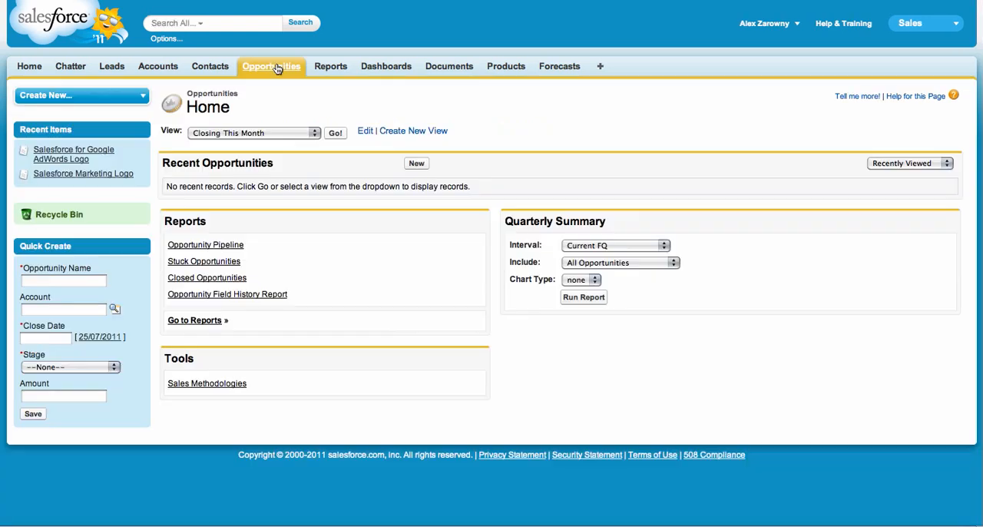
left_click(417, 164)
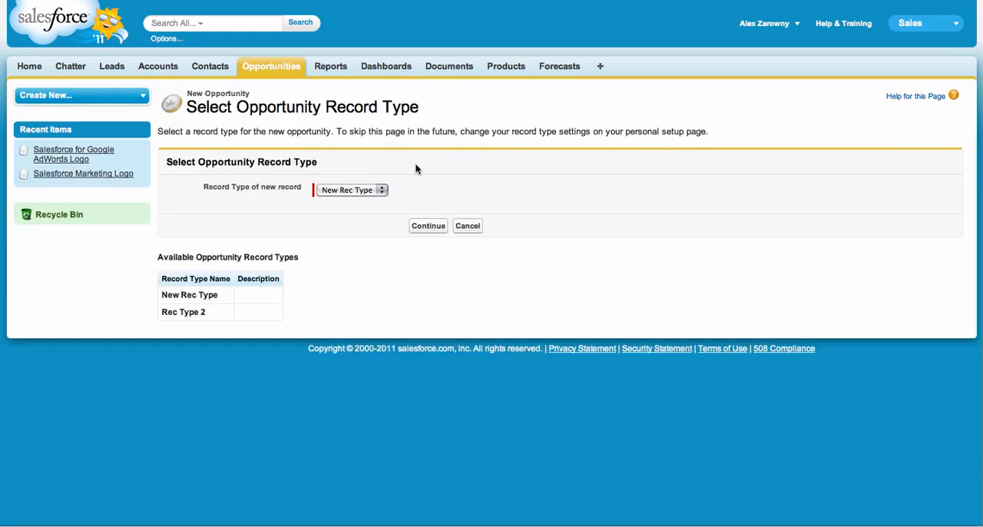
left_click(382, 190)
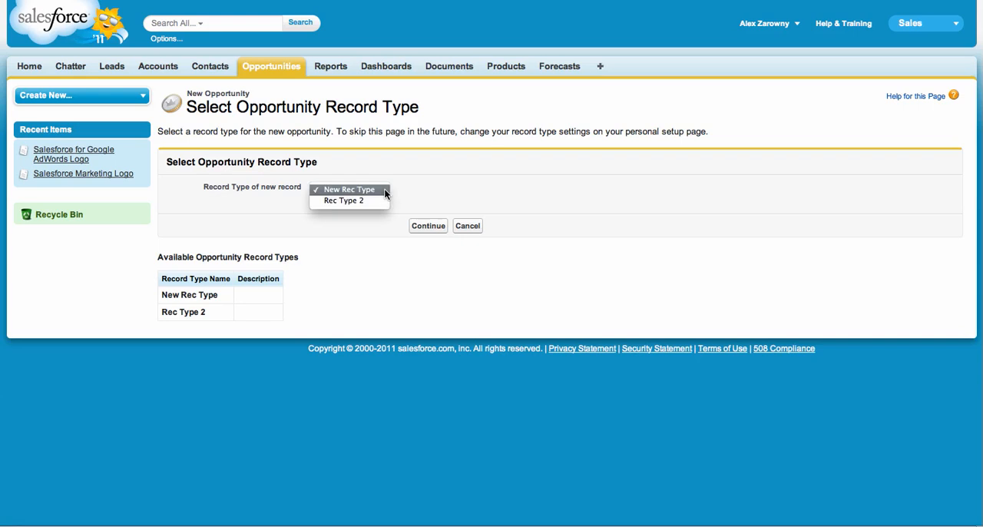
left_click(439, 194)
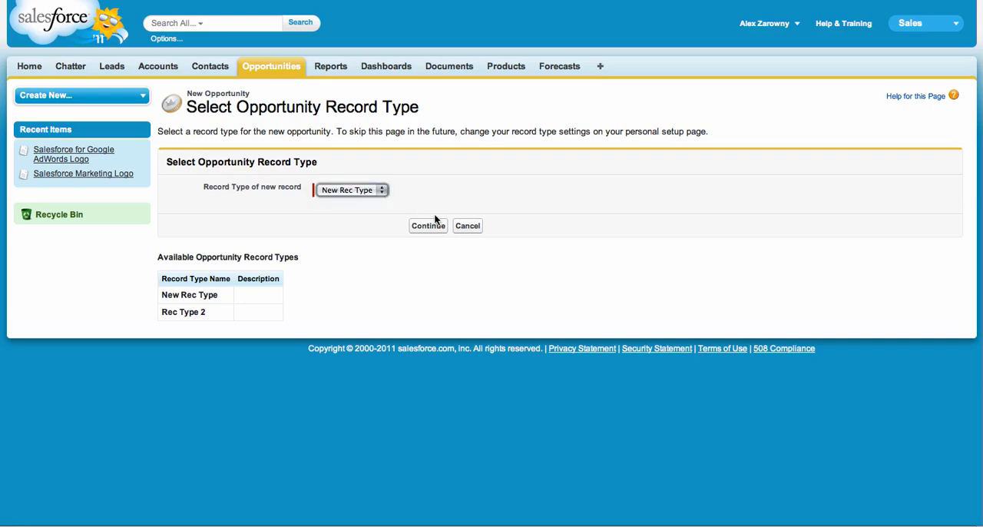
left_click(429, 226)
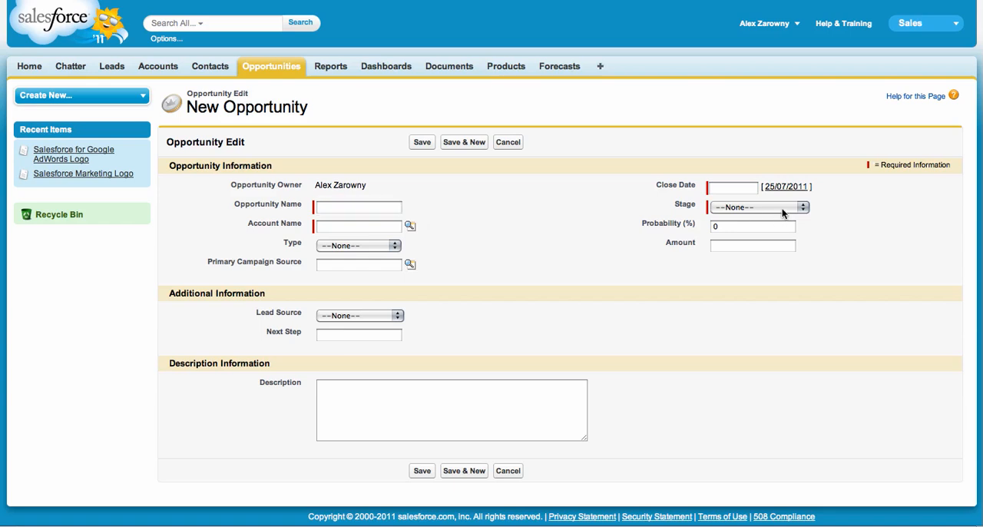
left_click(783, 213)
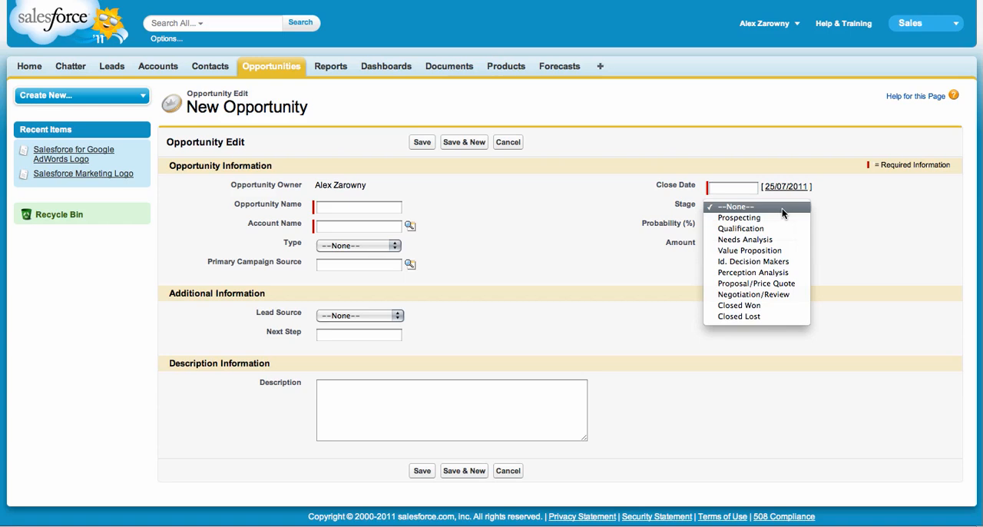
left_click(673, 110)
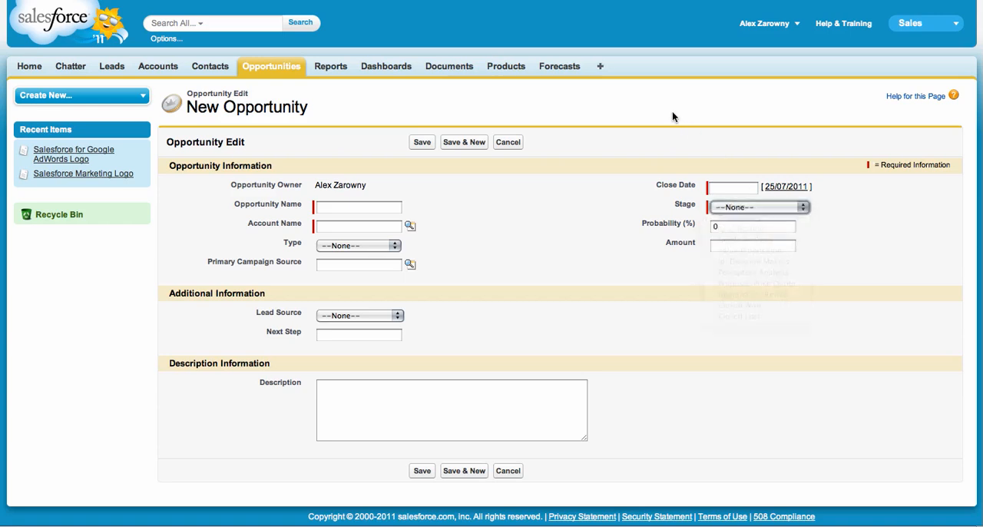
Return to the setup area and view the list of opportunity sales processes.
left_click(778, 27)
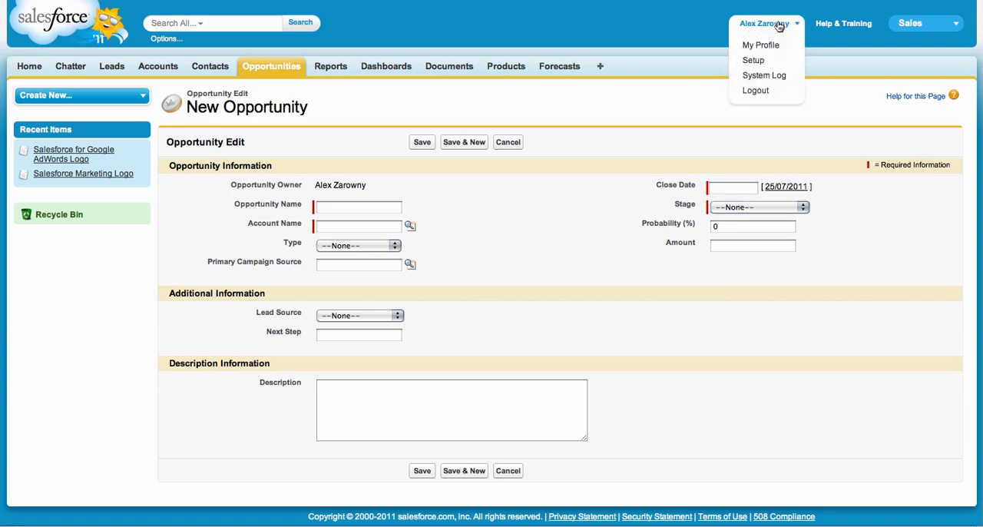
left_click(754, 64)
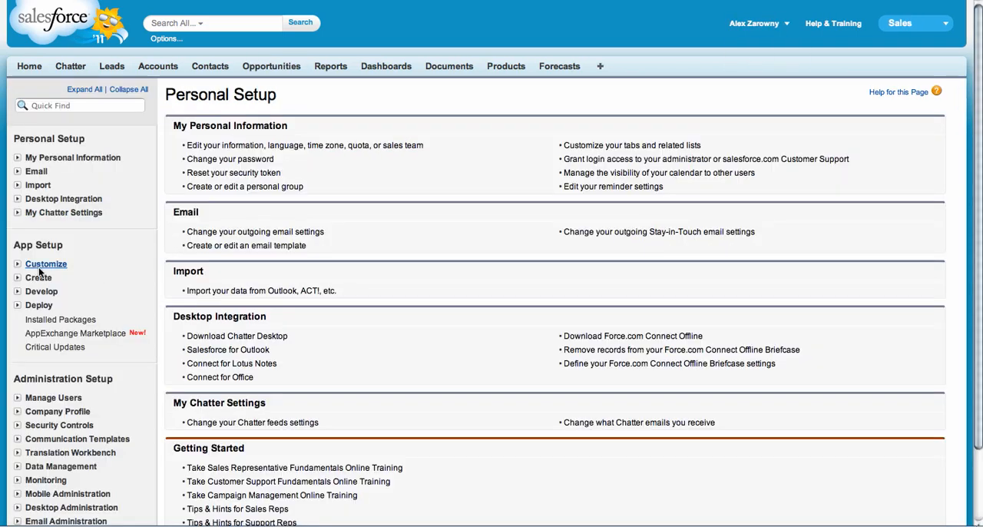
left_click(16, 264)
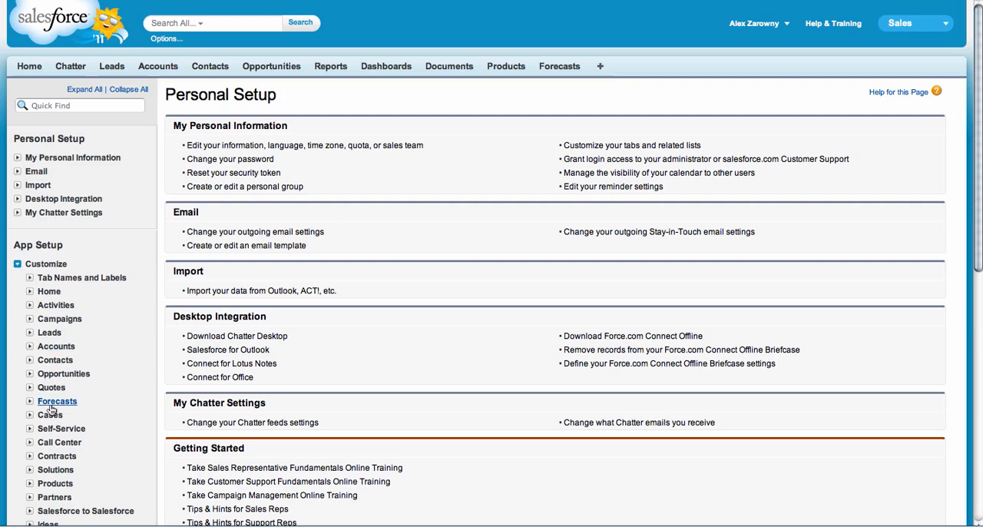
left_click(30, 375)
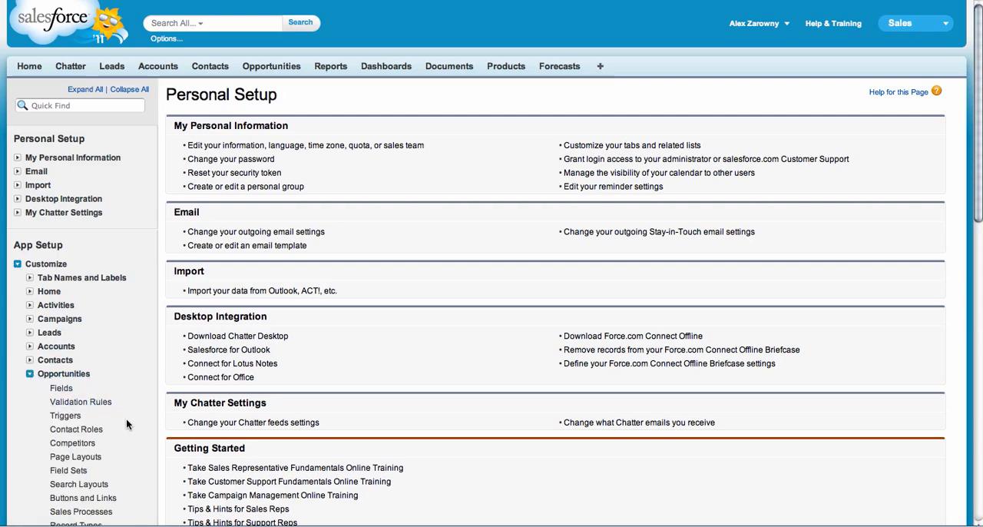
scroll(126, 419, "down", 2)
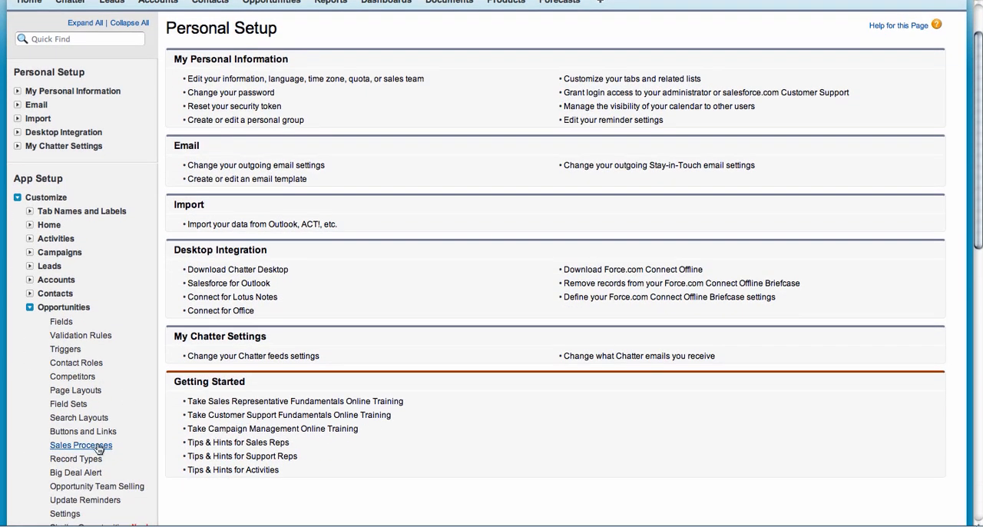
left_click(81, 446)
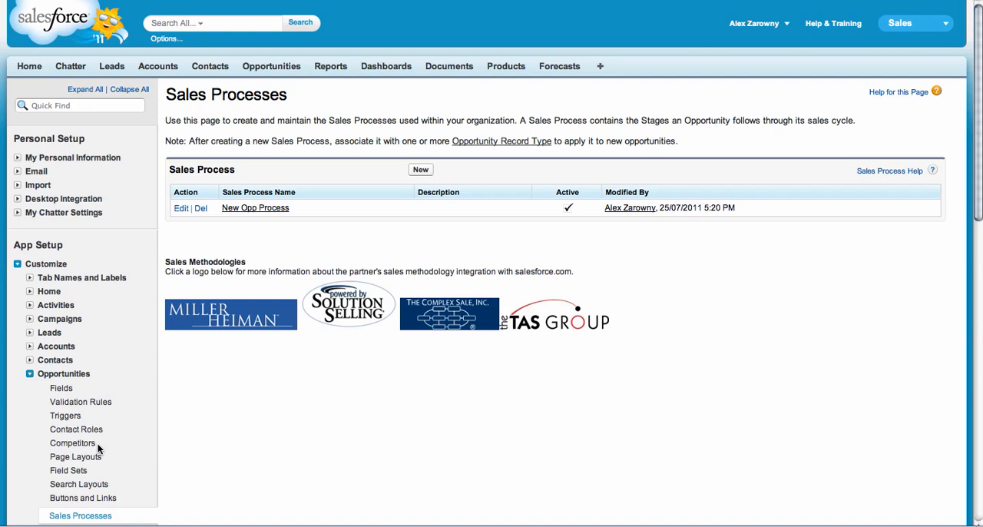
Create an active account record type labelled B2C Record Type from Master, enabled for all profiles with Account Layout applied to all, and save it.
left_click(30, 347)
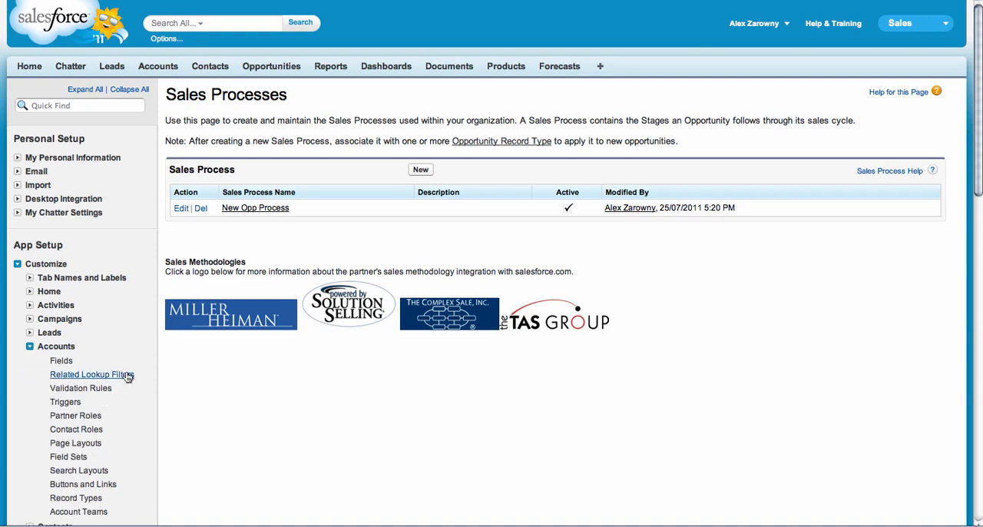
left_click(86, 499)
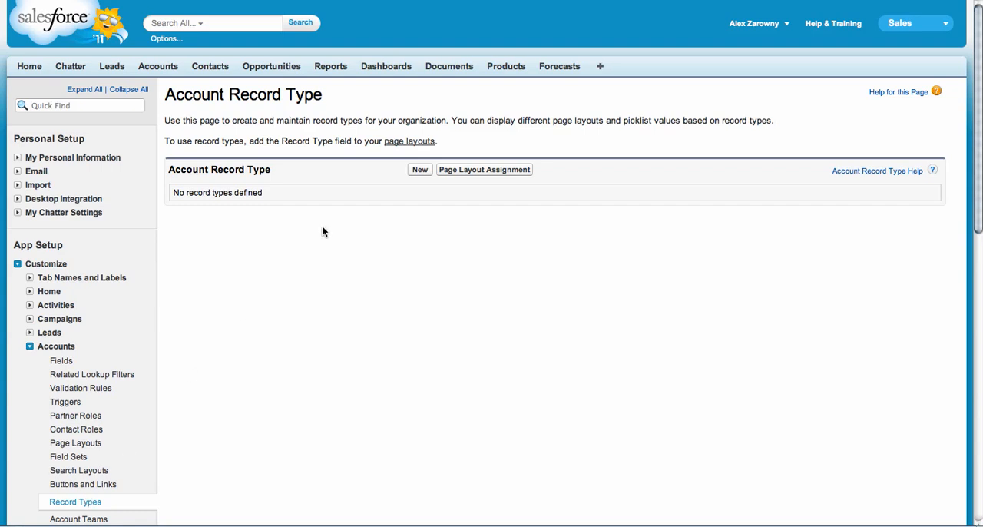
left_click(420, 174)
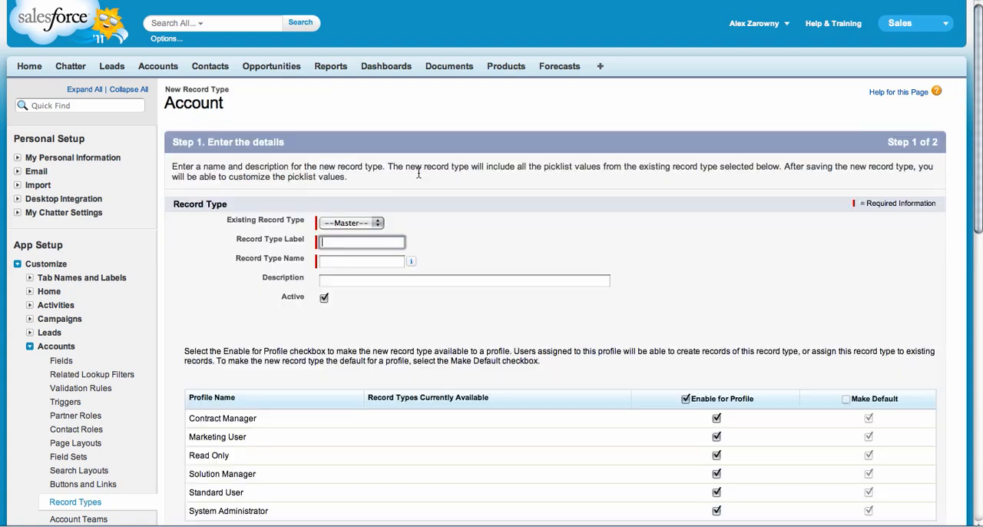
type("B2C Record Type")
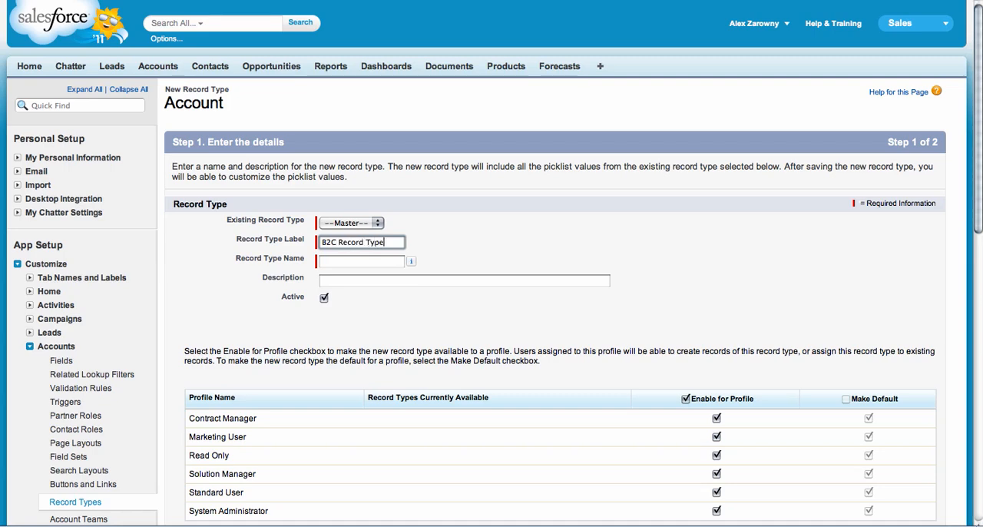
key("Tab")
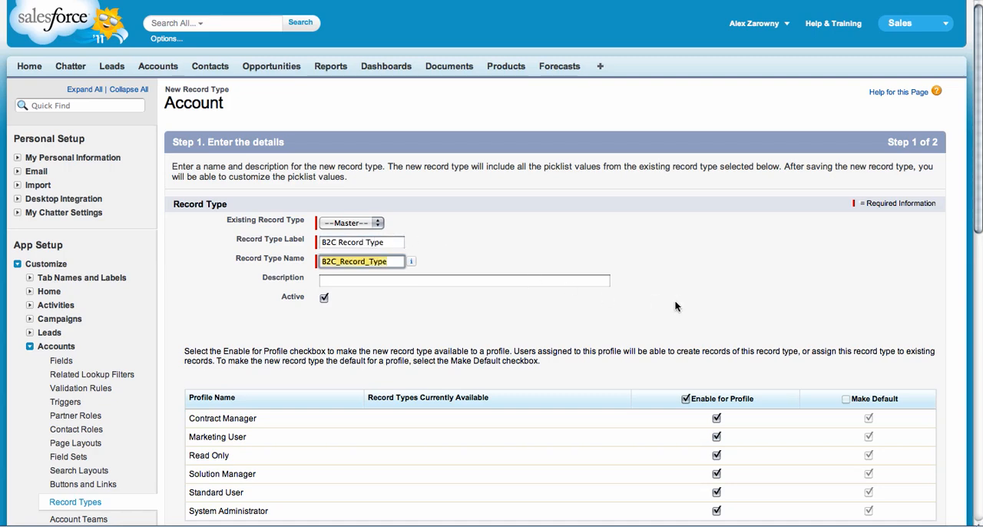
scroll(878, 286, "down", 5)
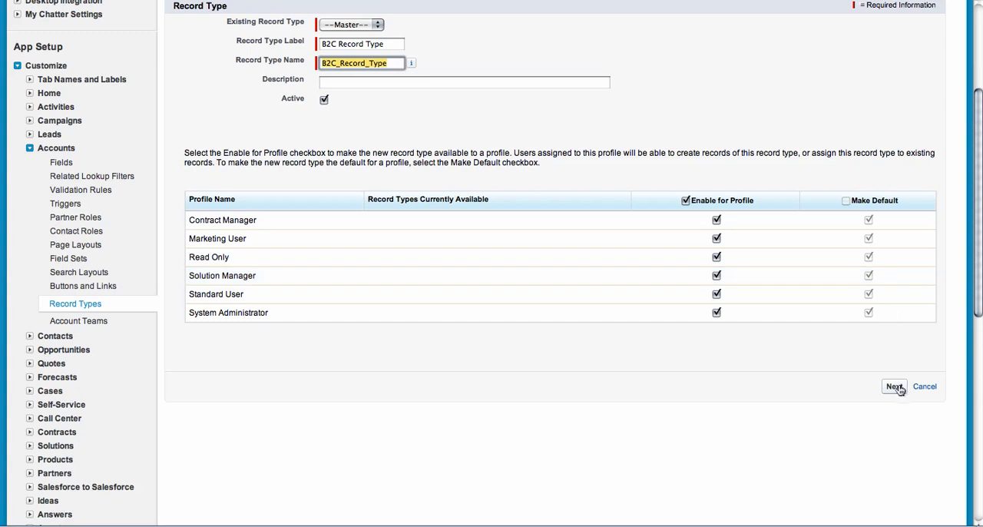
left_click(895, 387)
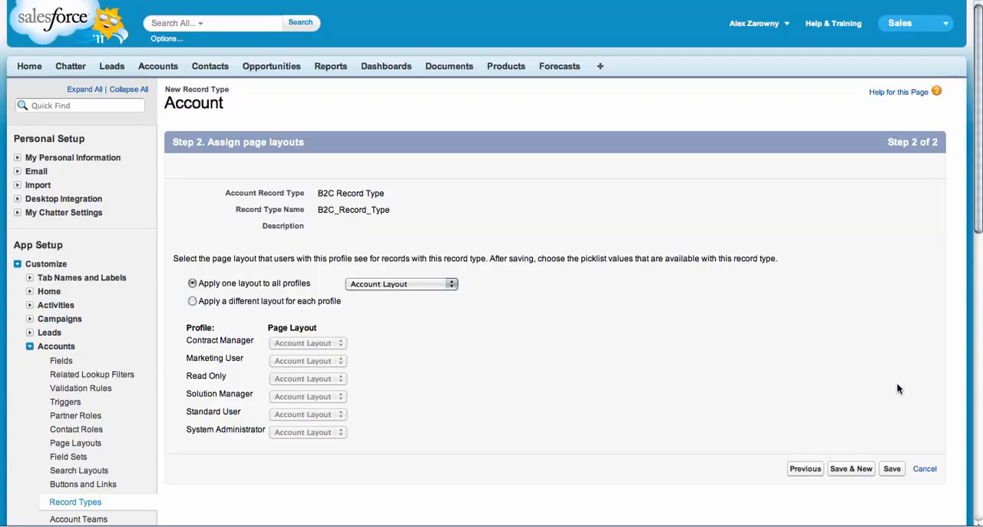
left_click(892, 469)
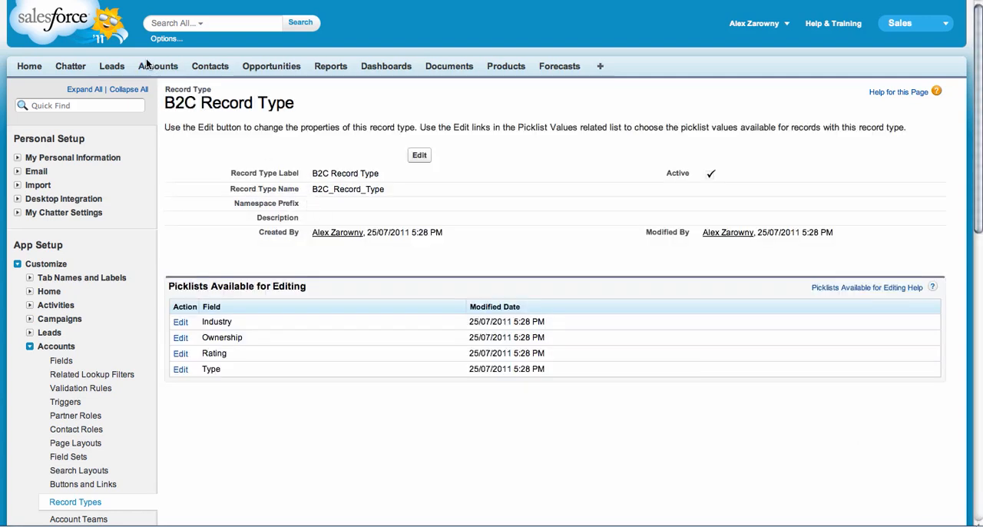
Open a blank new account form to check how account creation behaves with the record type, and cancel without saving.
left_click(151, 66)
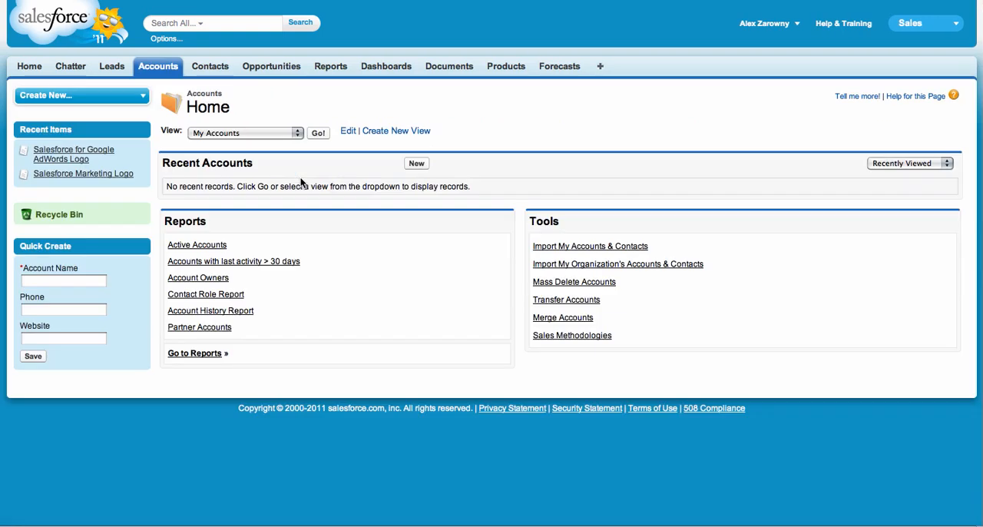
left_click(415, 164)
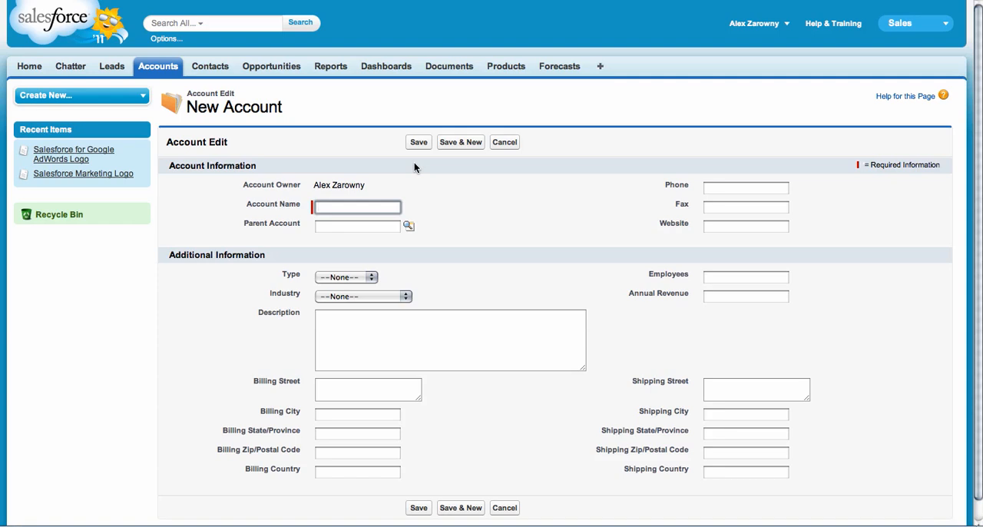
left_click(499, 146)
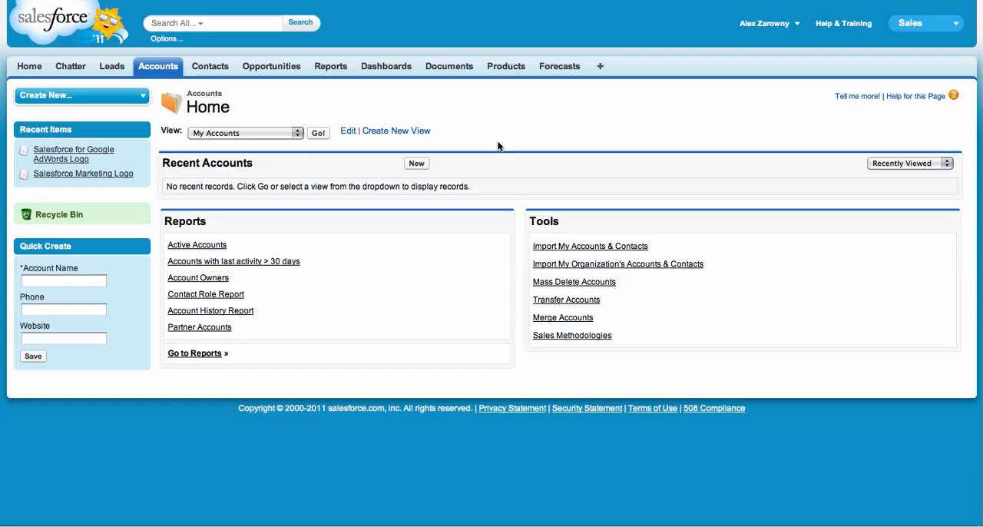
Search the Help & Training site for "record types".
left_click(819, 26)
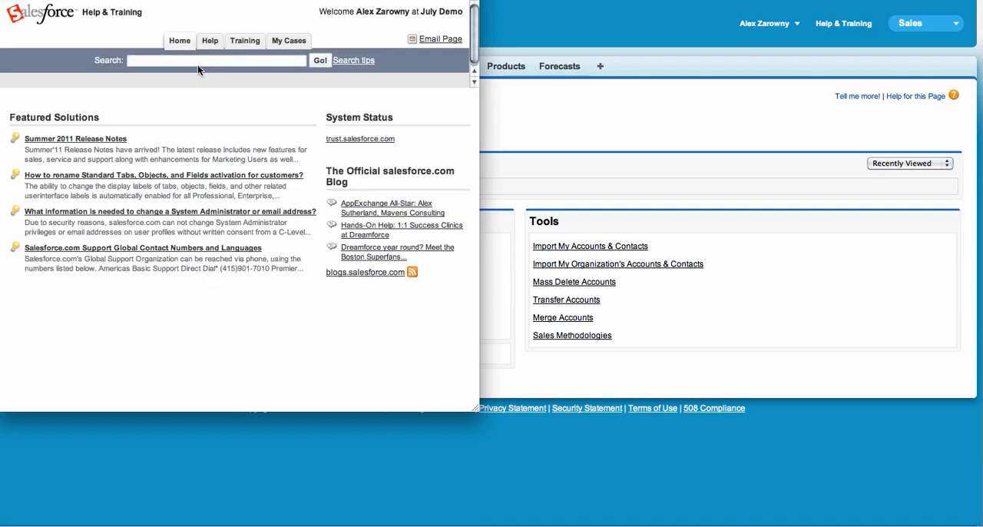
left_click(193, 61)
type("record ")
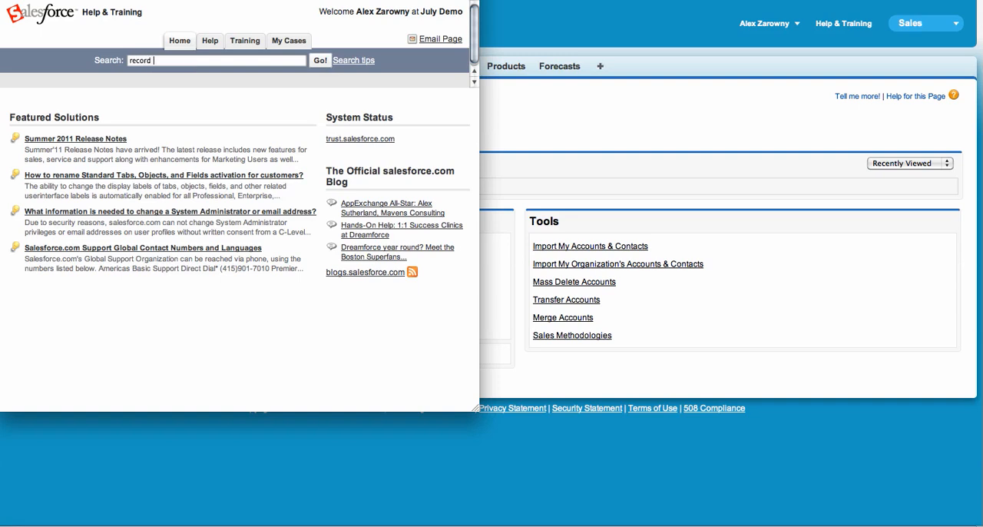
type("types")
left_click(321, 61)
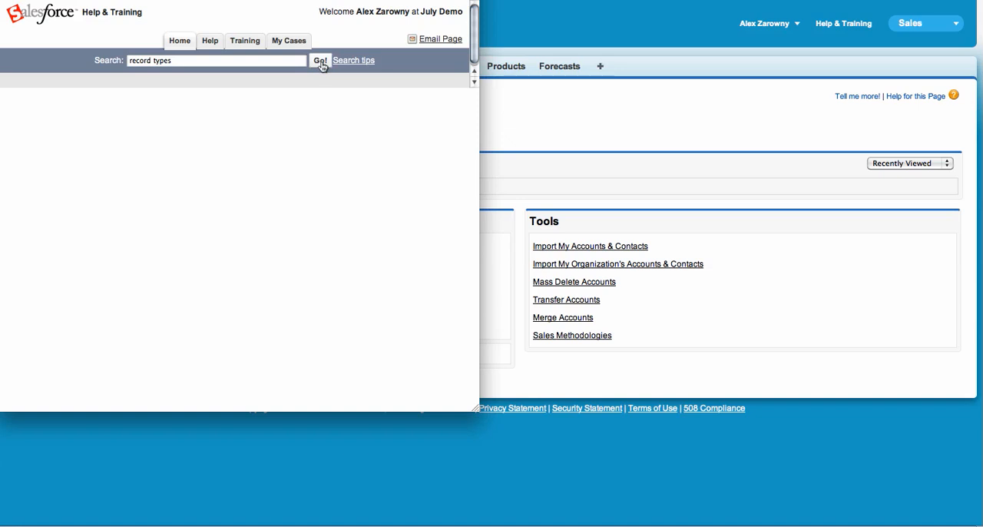